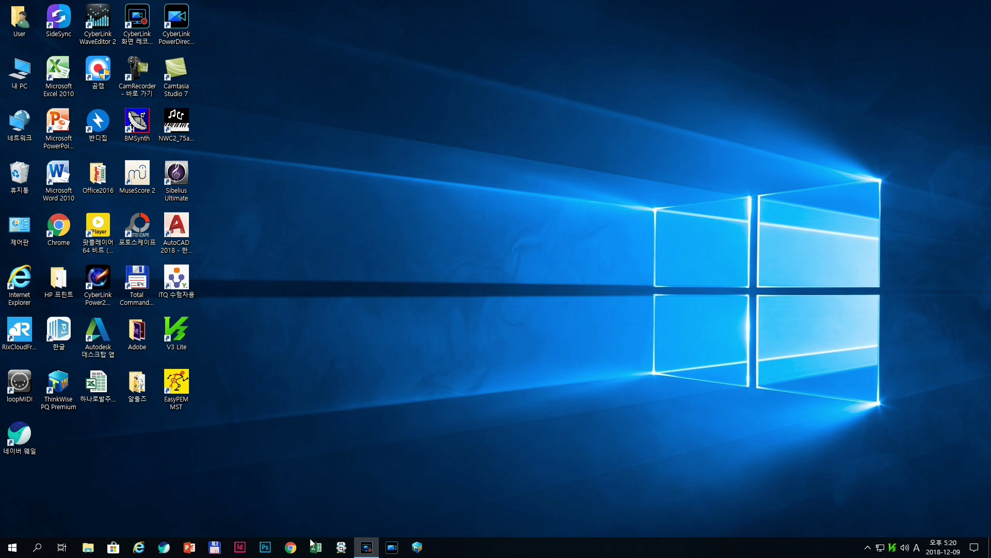
Step: Switch to Chrome, open customization of your own YouTube channel and start adding channel art
click(291, 547)
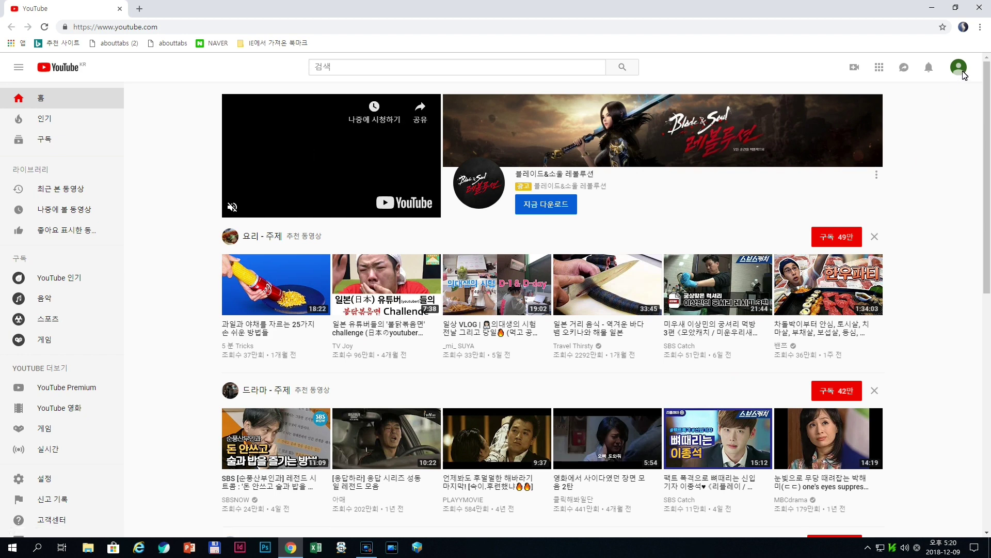
click(961, 72)
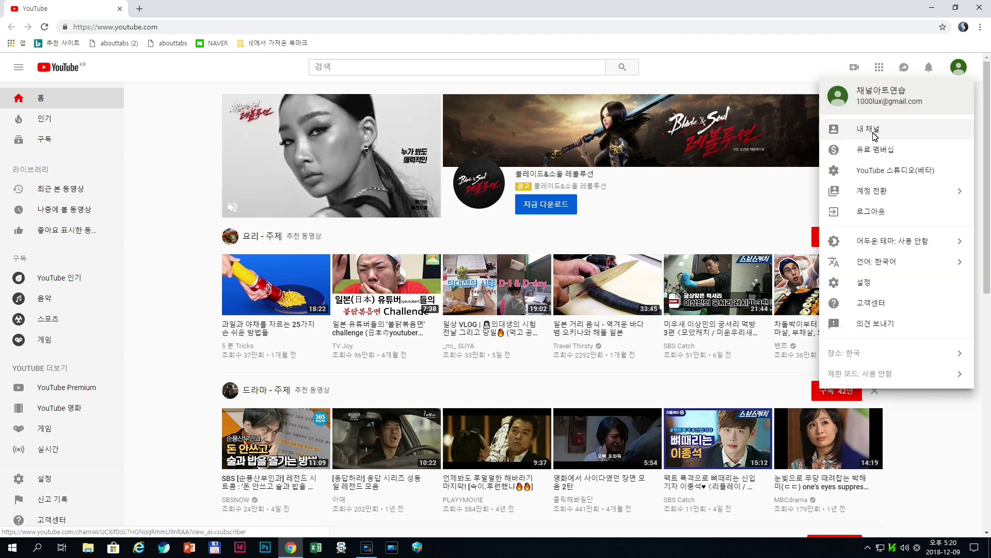
click(868, 129)
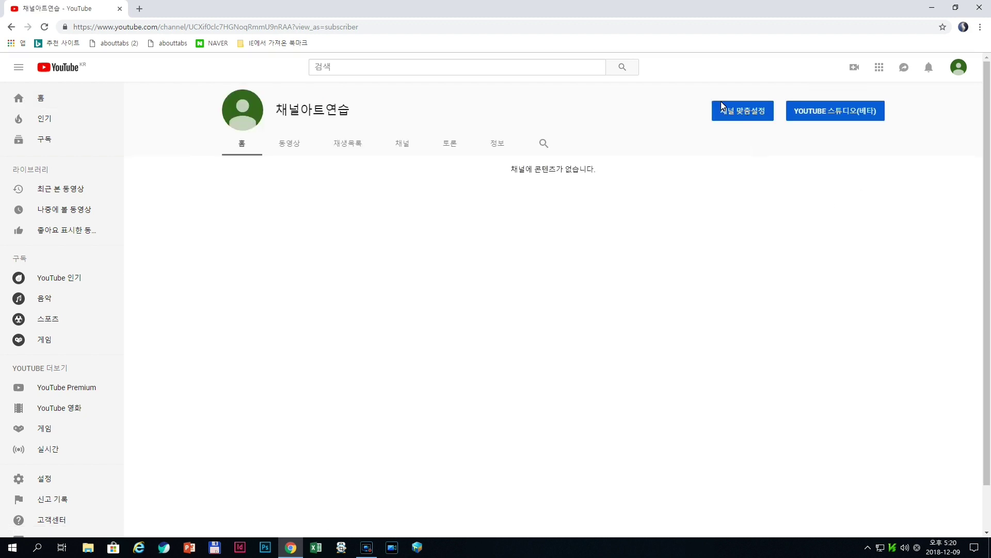
click(737, 116)
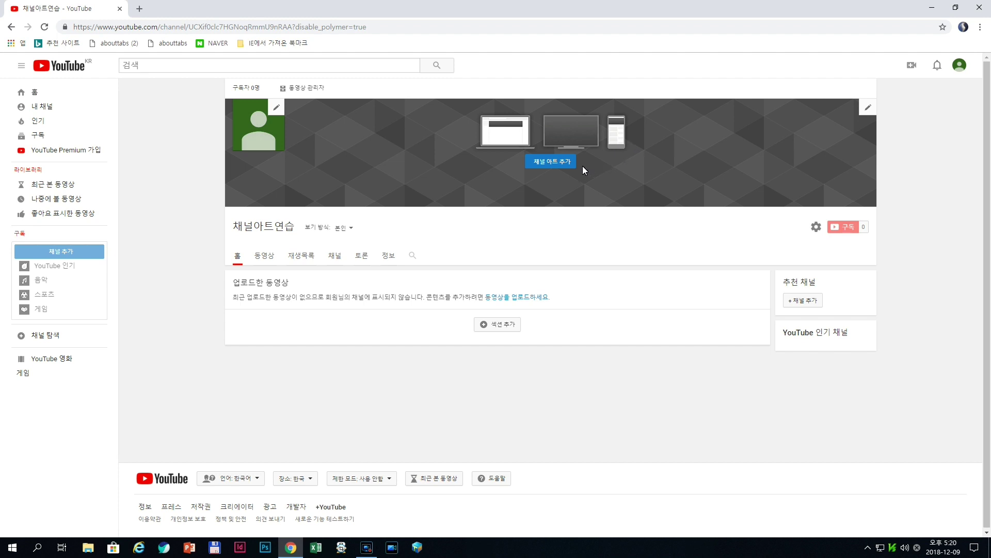
click(562, 162)
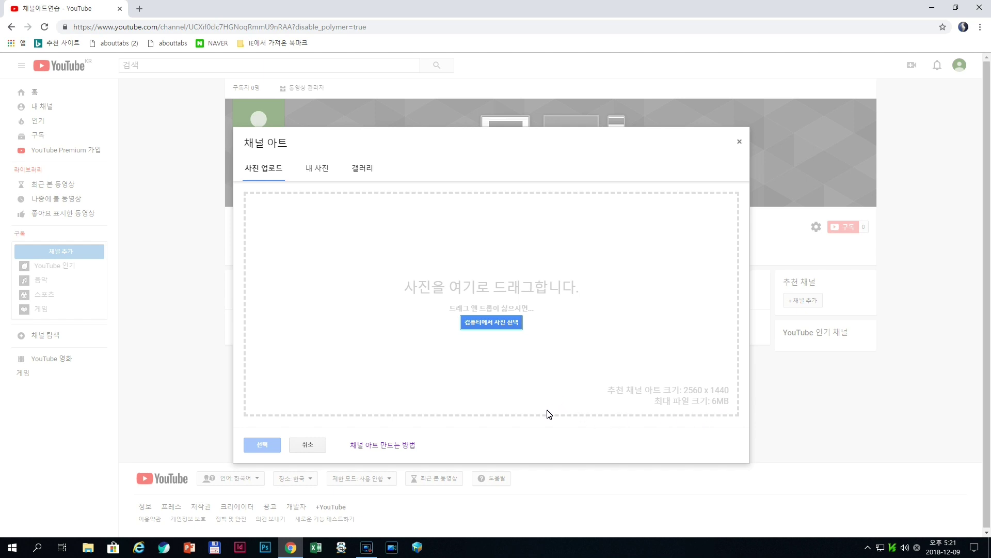
Step: Open the help article on making channel art and examine its image size and file guidelines, including the safe-area diagram
click(404, 451)
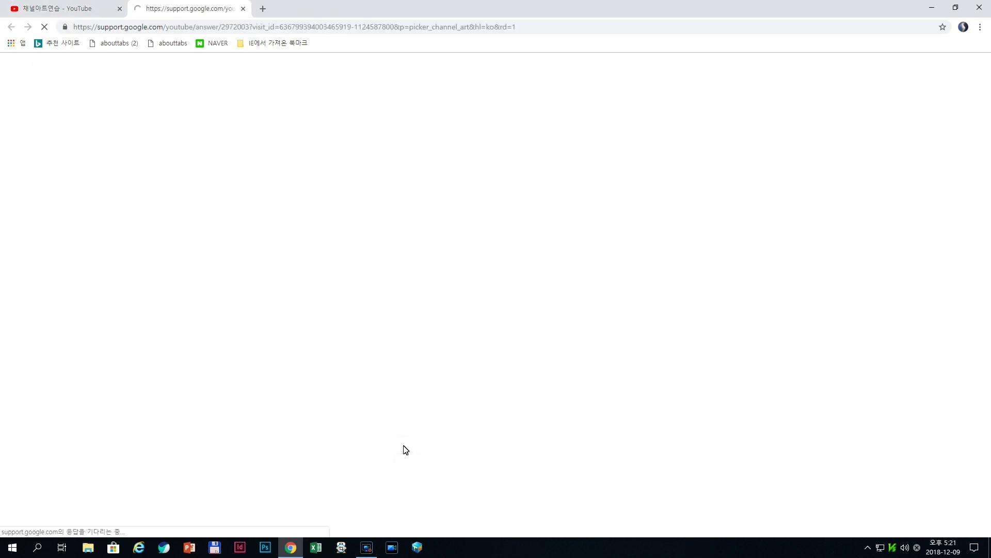
scroll(403, 356, down, 7)
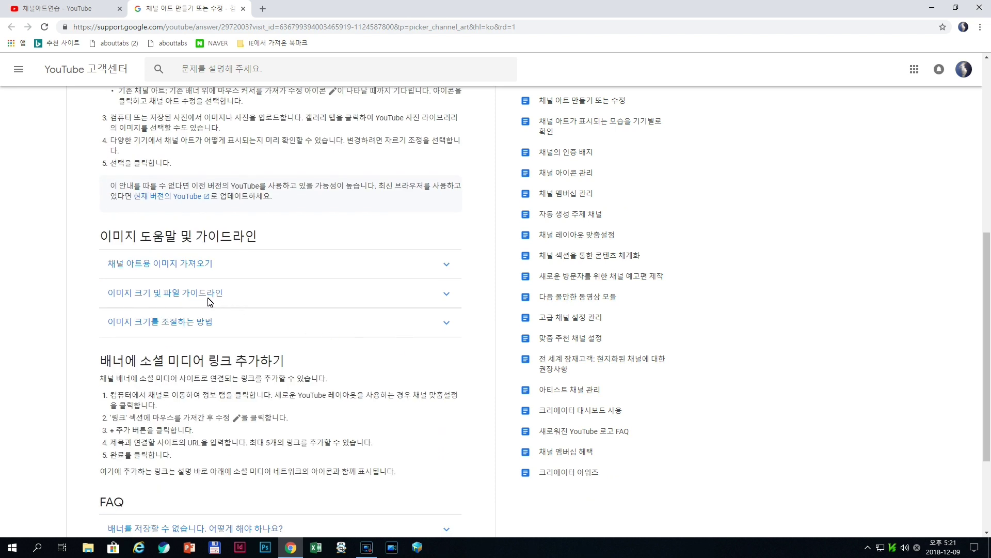
click(212, 298)
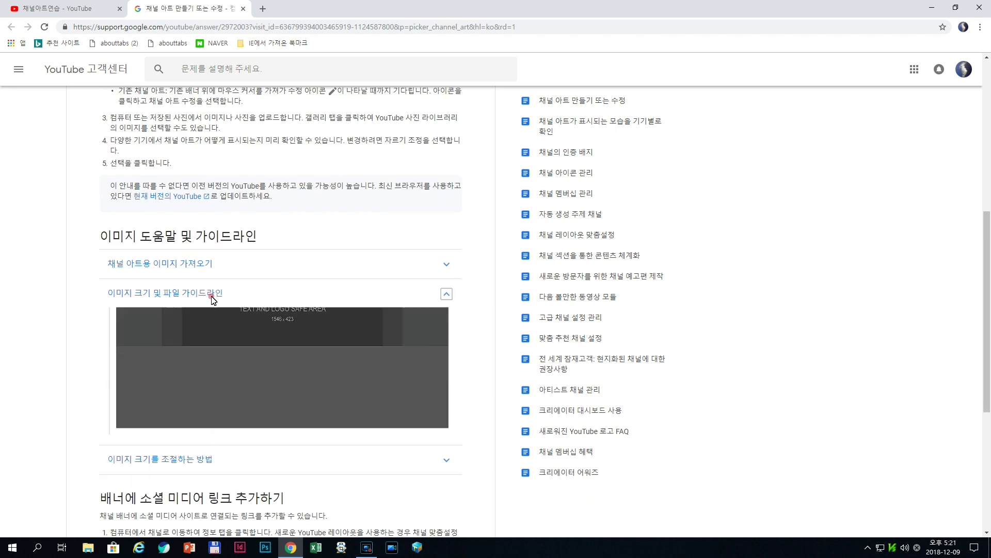
scroll(367, 353, down, 2)
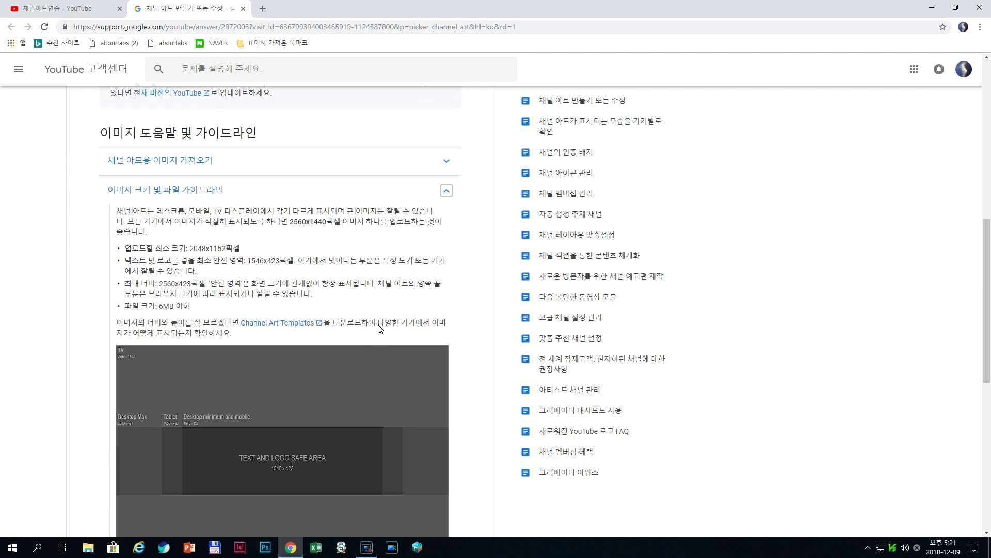
scroll(381, 324, down, 1)
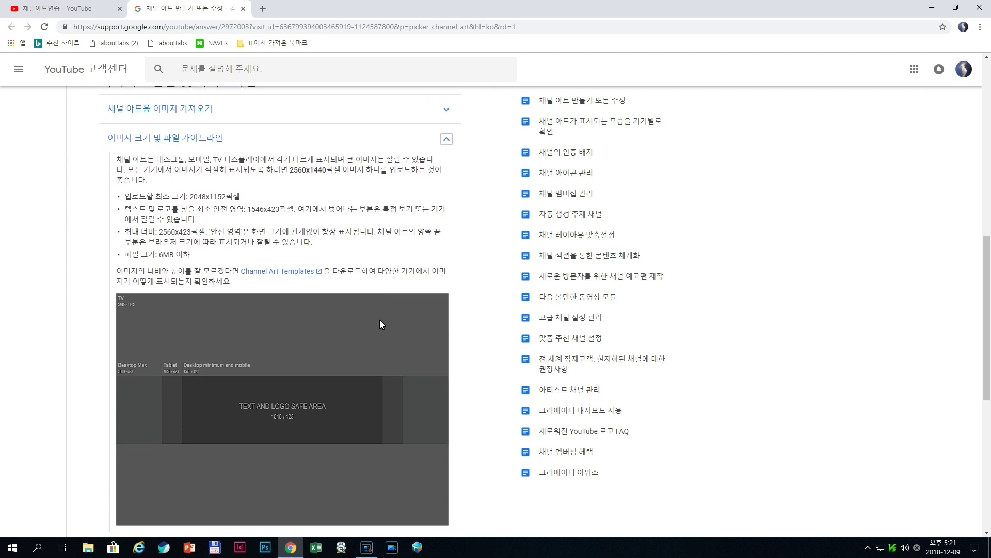
scroll(381, 323, down, 2)
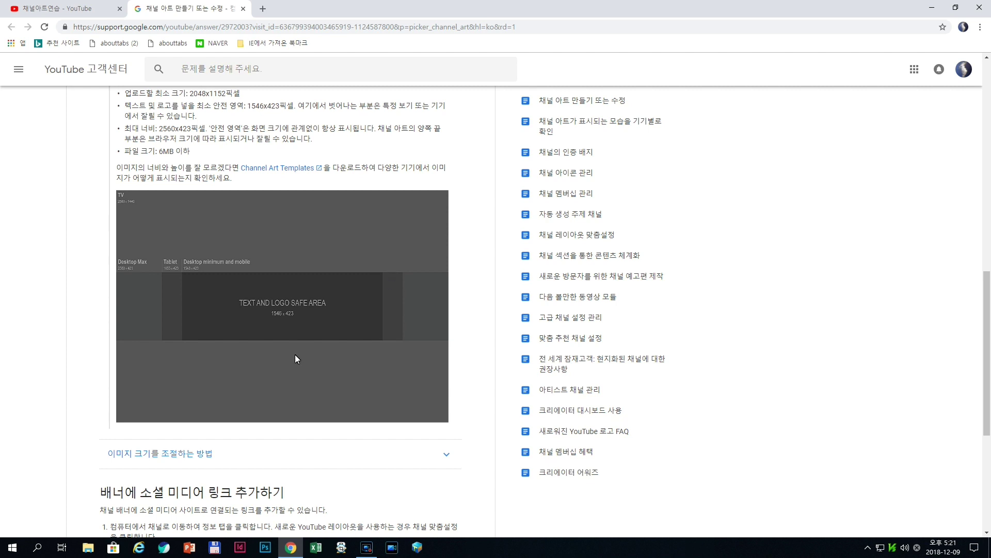
scroll(295, 354, up, 1)
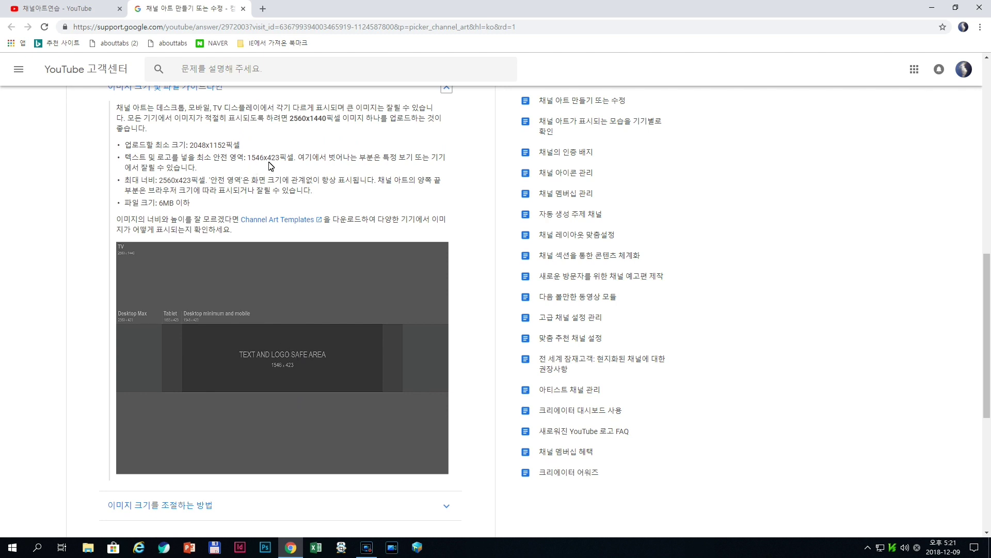
scroll(284, 355, down, 3)
scroll(284, 354, up, 4)
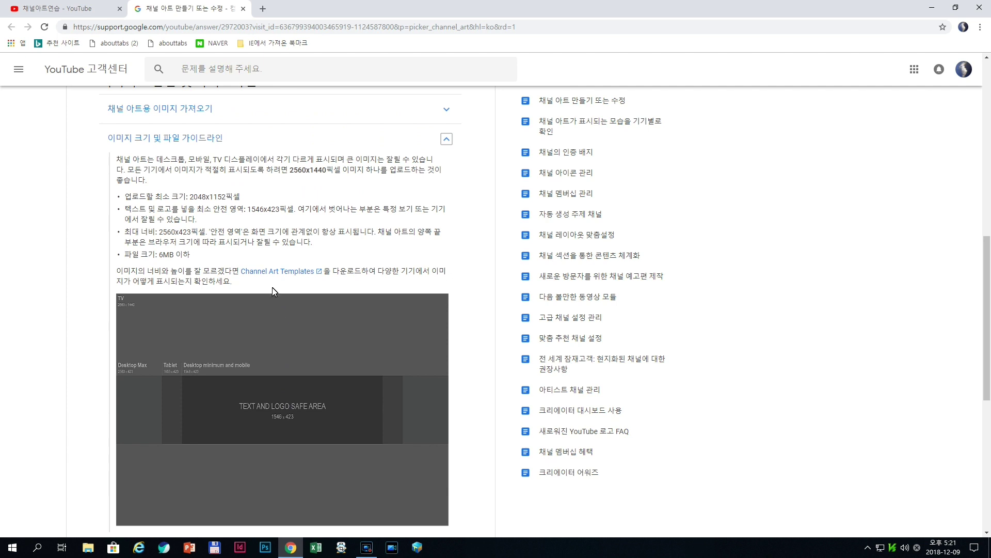
Step: Download the Channel Art Templates archive and extract all its files into the Downloads folder
click(296, 275)
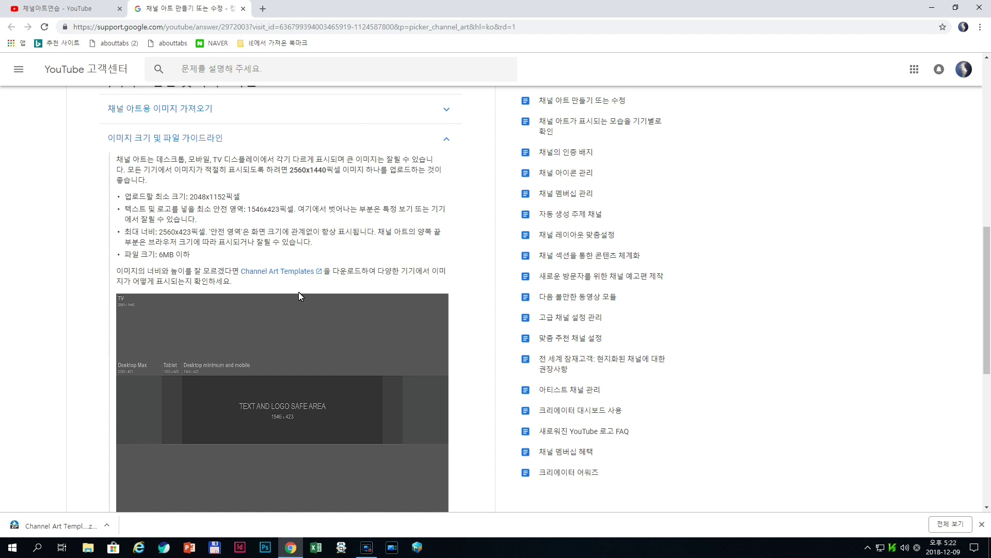
click(61, 531)
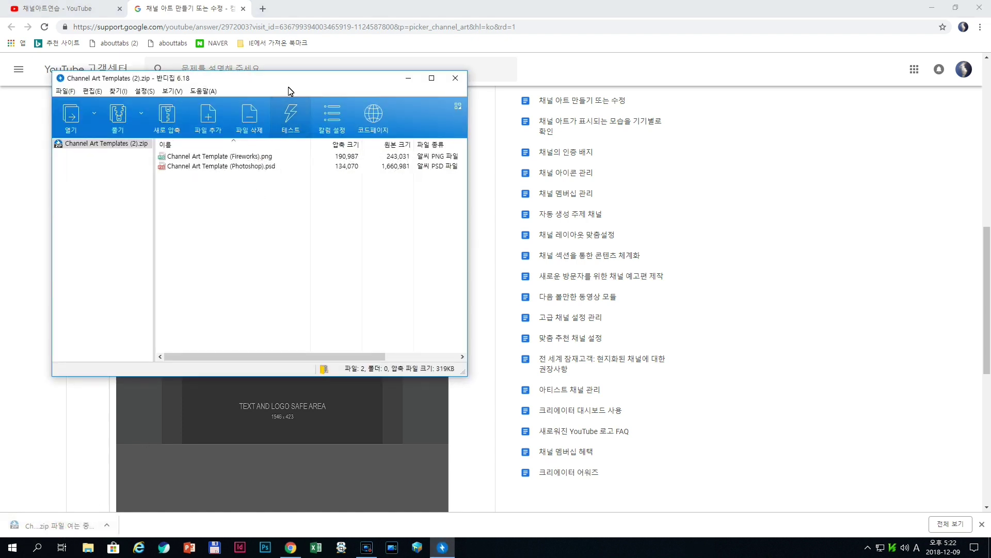
click(118, 123)
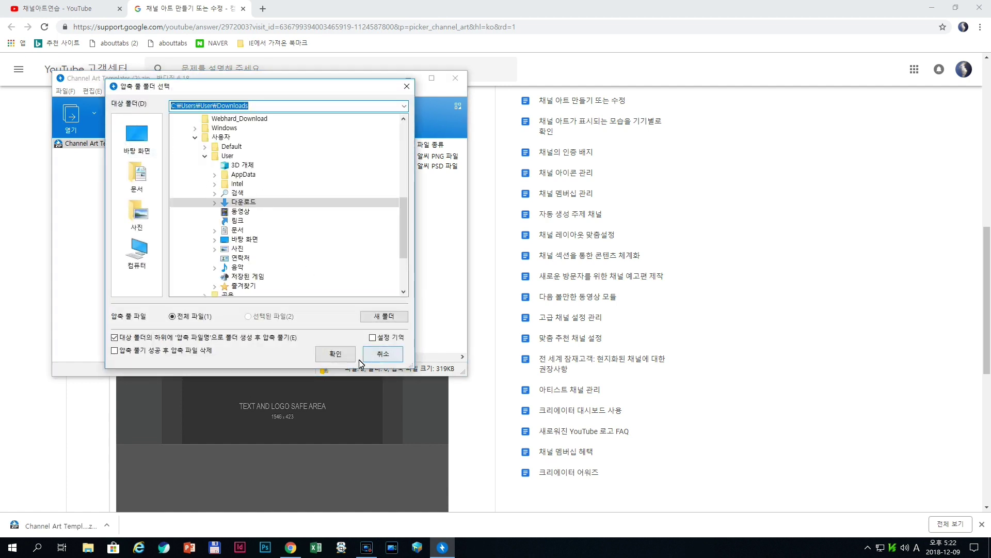
click(336, 355)
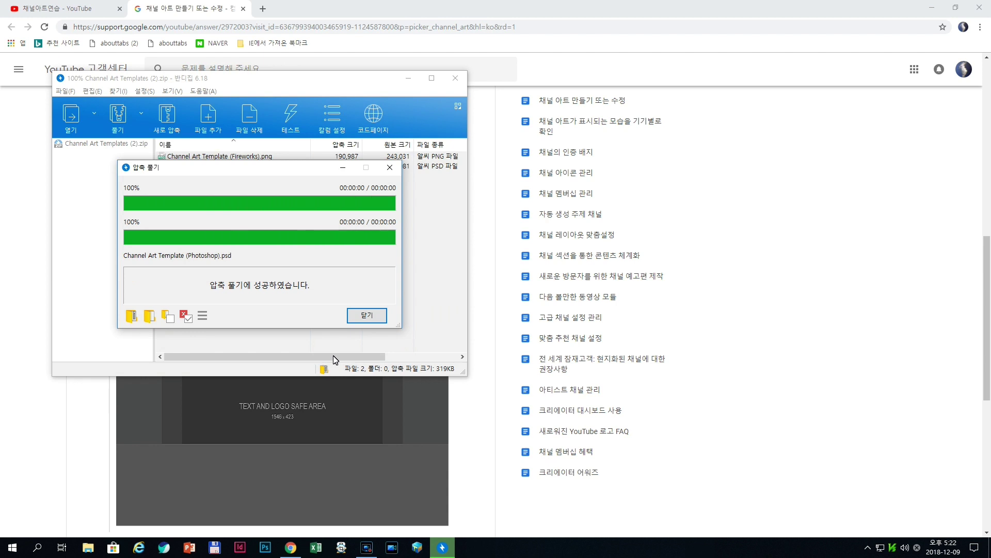
click(366, 316)
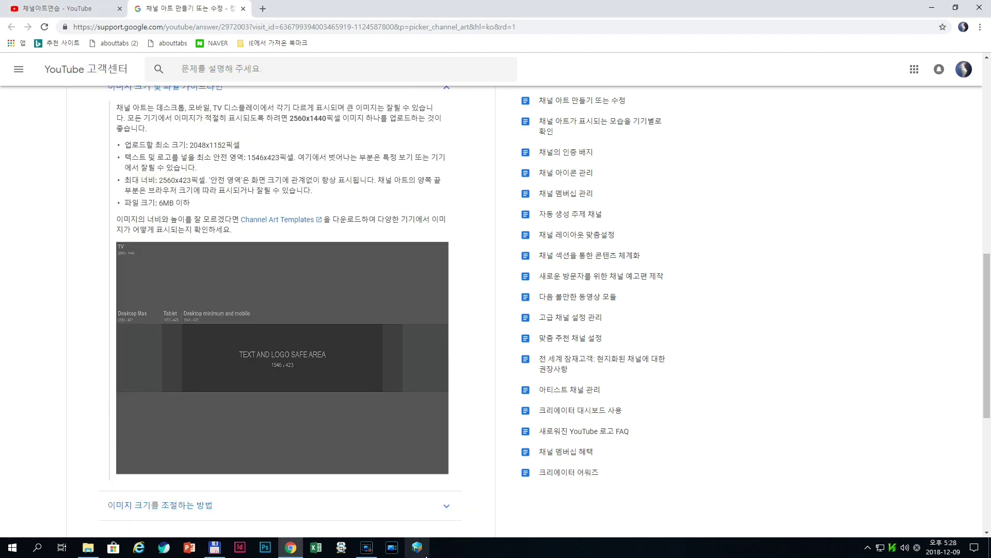
Step: Switch to InDesign and create a one-page web document of 2560 x 1440 px with all margins at 0 px
click(240, 549)
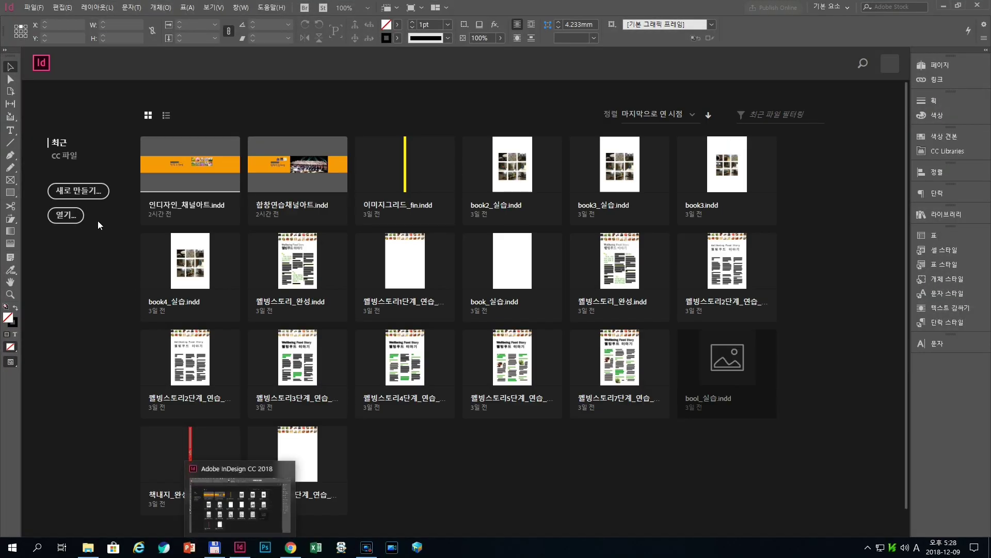
click(85, 192)
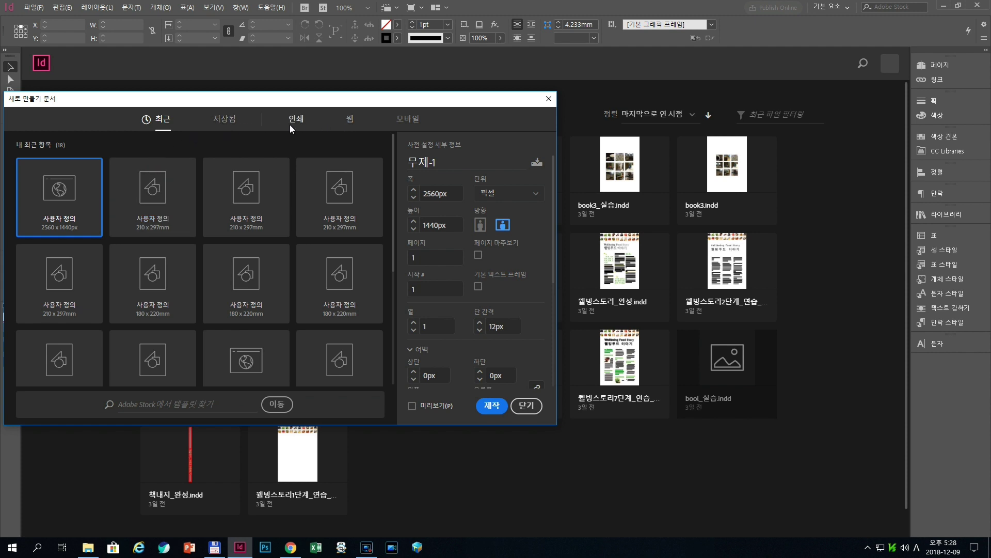
click(352, 122)
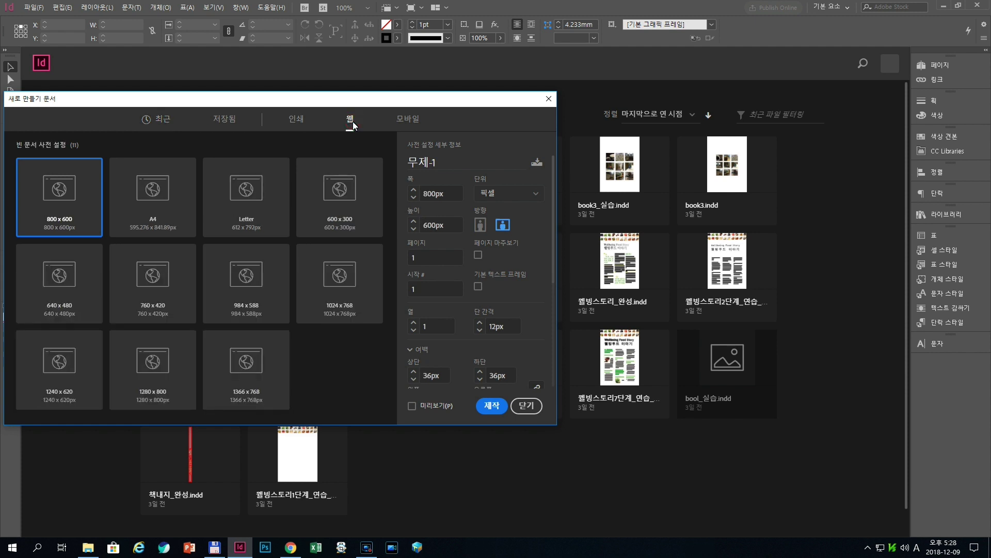
double_click(446, 194)
text(2560)
double_click(447, 225)
click(443, 379)
click(500, 377)
scroll(513, 344, down, 3)
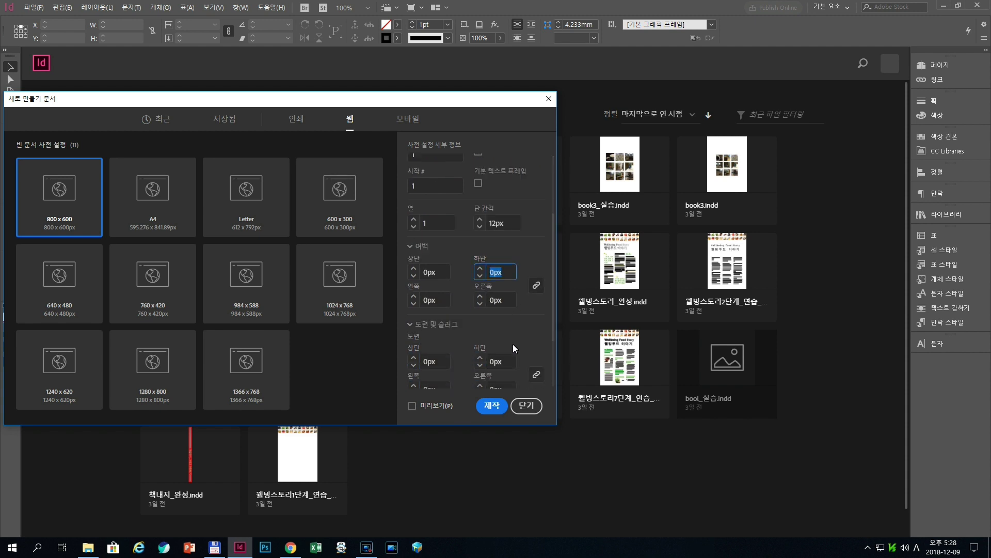
click(492, 406)
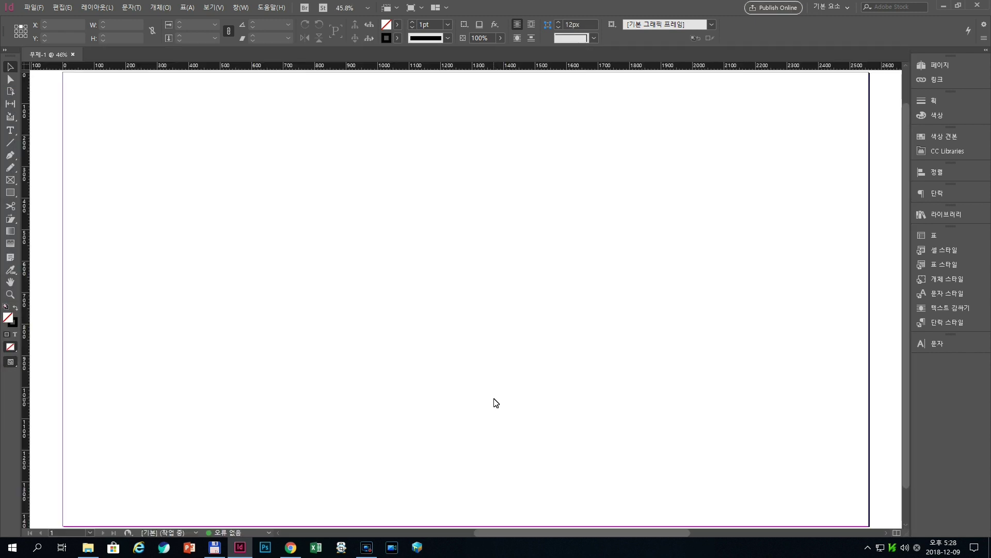
Step: Place the Channel Art Template (Fireworks) image from the Channel Art Templates download folder, starting at the page's upper-left corner
click(33, 8)
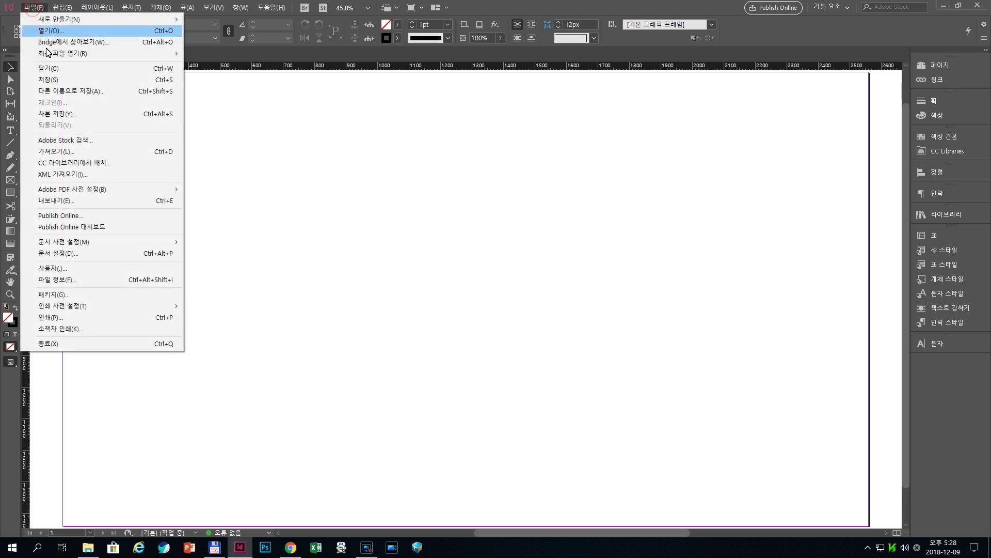
click(66, 154)
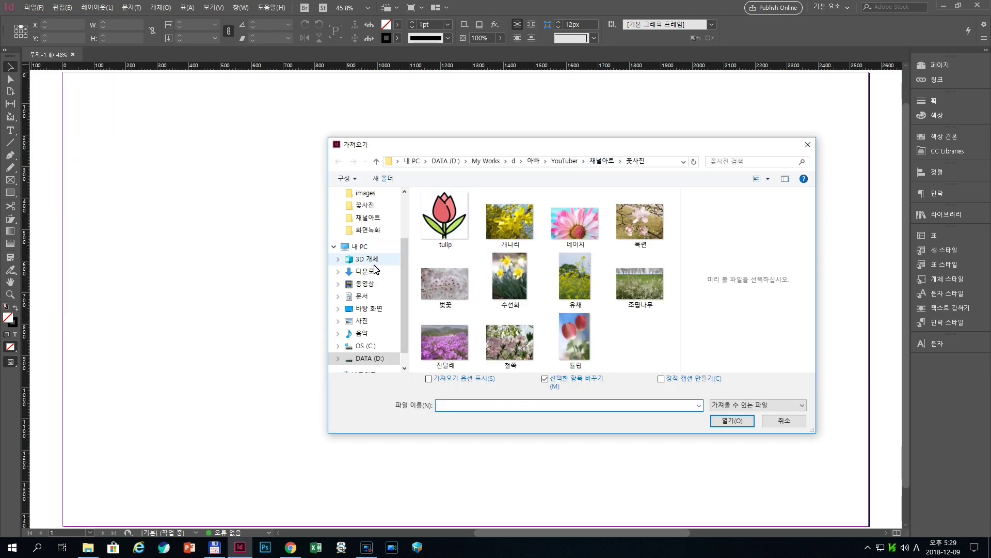
click(374, 270)
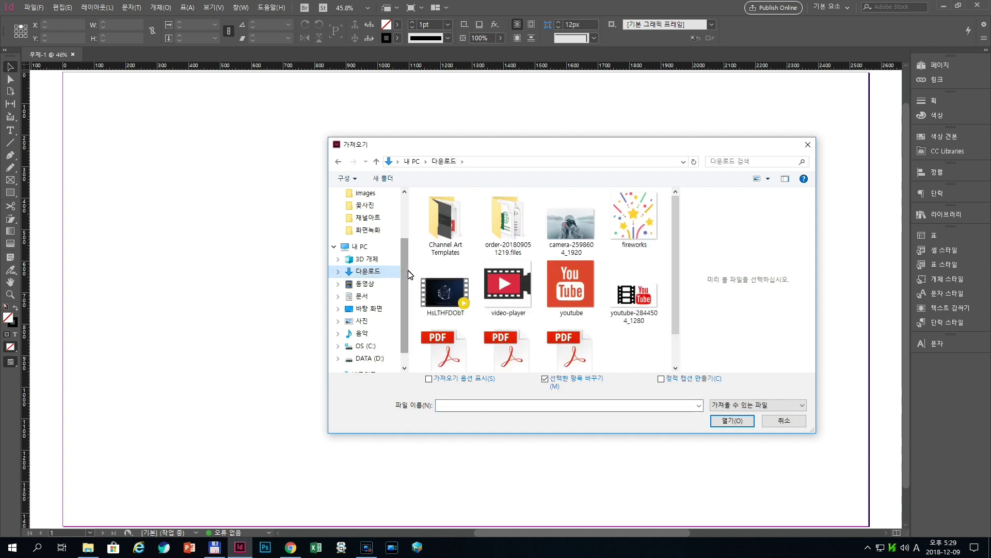
double_click(444, 227)
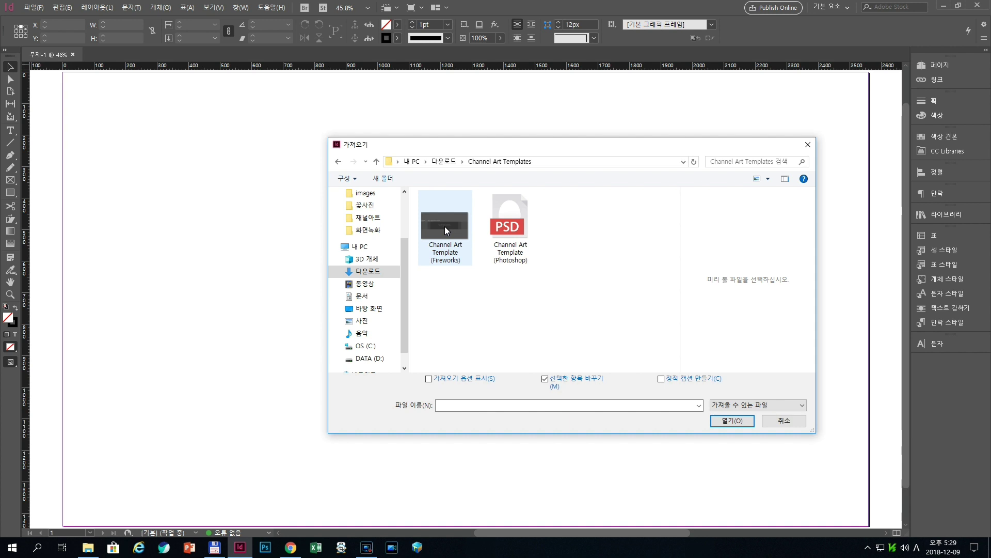
double_click(444, 226)
click(445, 226)
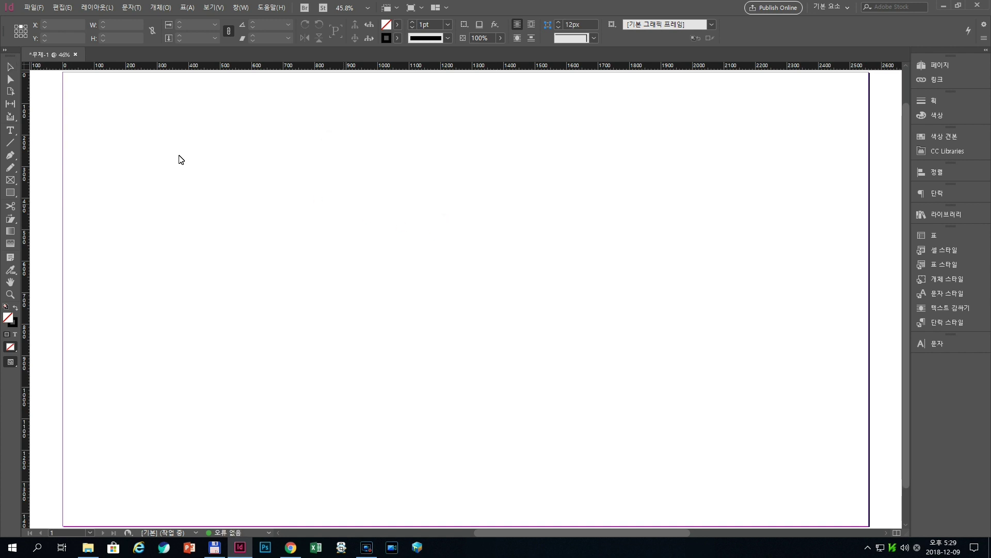
click(63, 73)
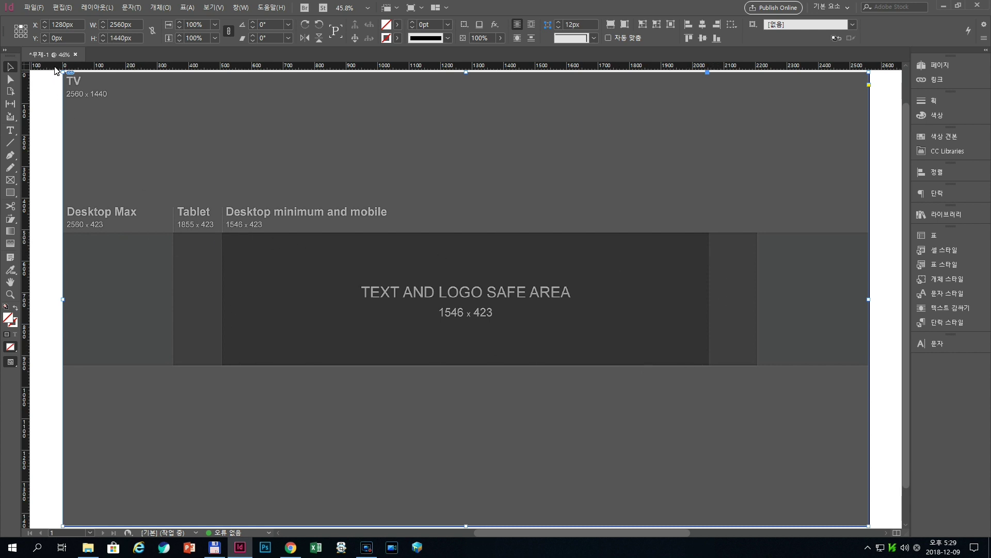
Step: Add two horizontal and two vertical ruler guides along the edges of the template's 1546 x 423 text and logo safe area
drag(56, 70, 60, 318)
drag(58, 369, 57, 368)
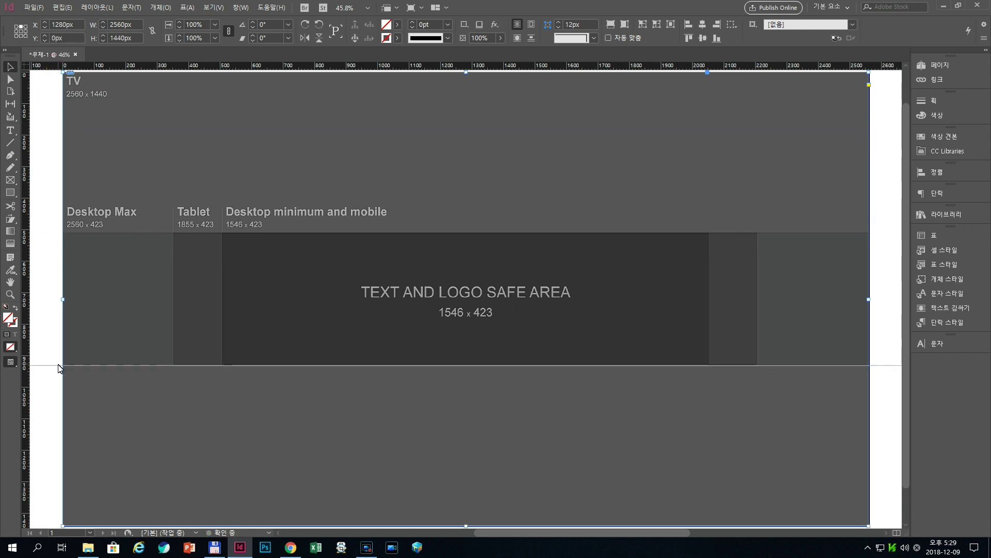
drag(52, 69, 63, 231)
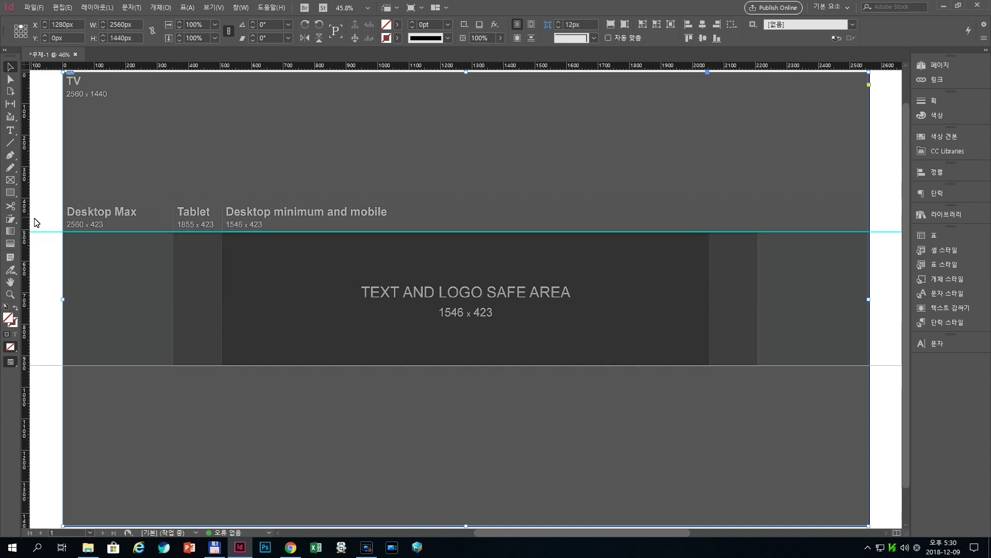
drag(27, 226, 711, 278)
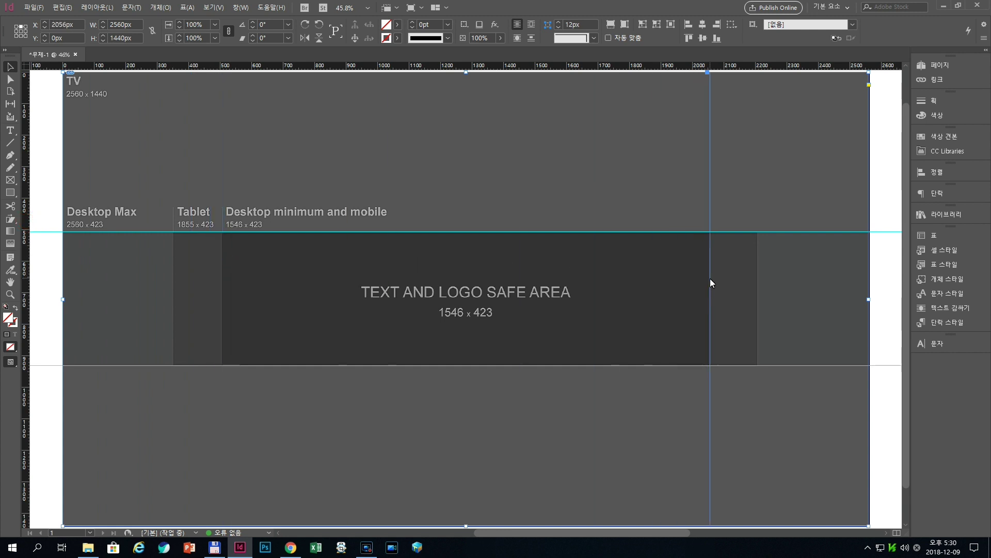
drag(25, 254, 224, 277)
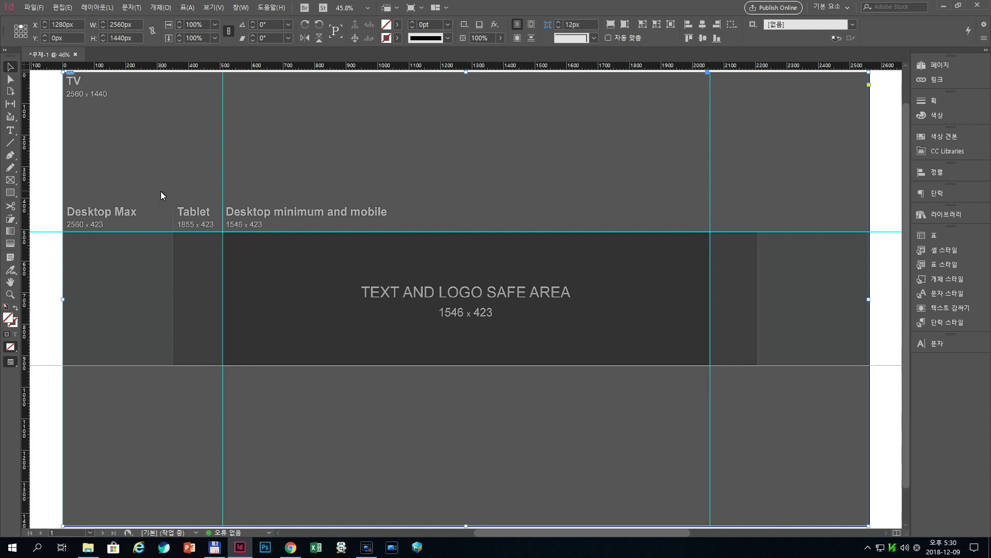
Step: Delete the placed template image and draw an empty rectangle frame of 2560 x 1440 px covering the whole page
key(Delete)
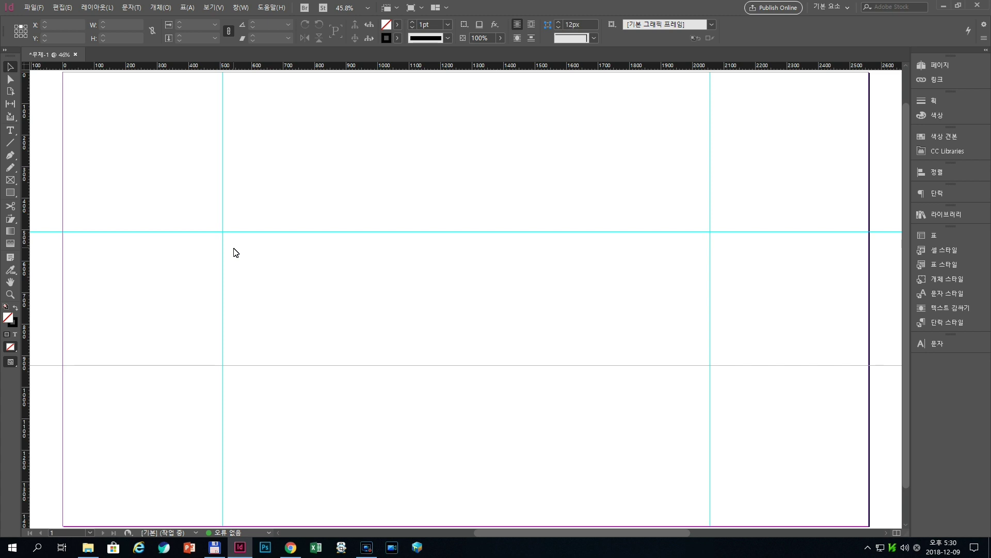
click(11, 181)
drag(63, 73, 869, 531)
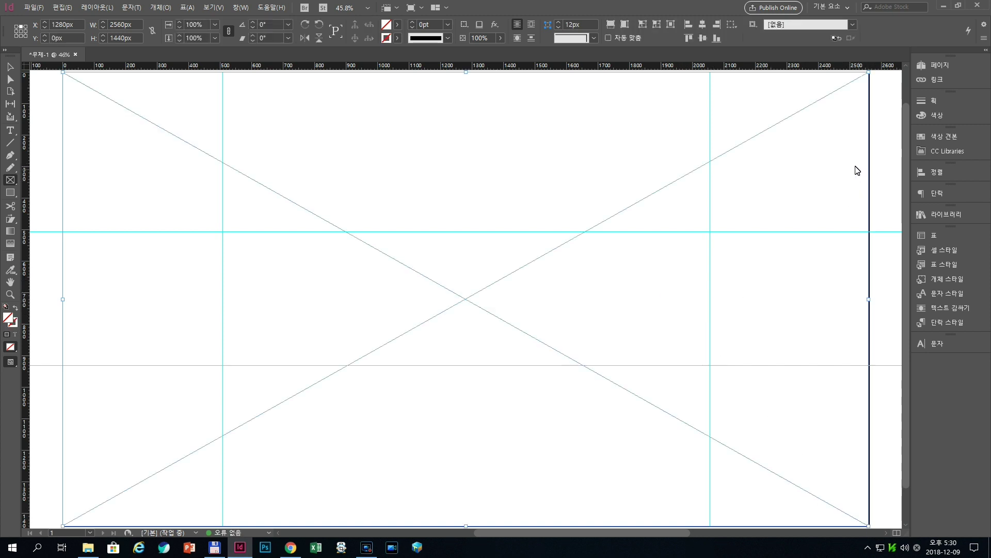
Step: Fill the full-page frame with a new RGB colour swatch of R=85 G=85 B=85
click(939, 137)
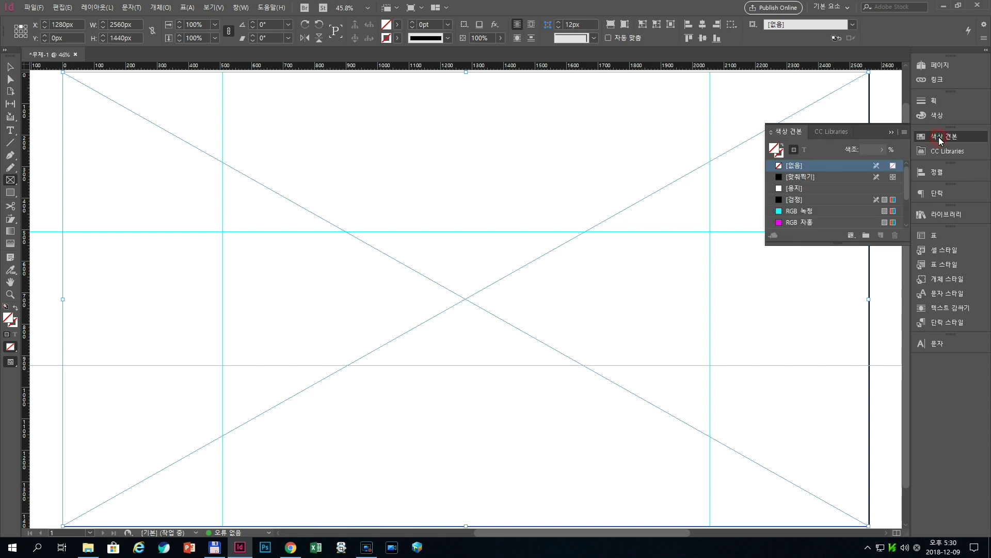
click(904, 132)
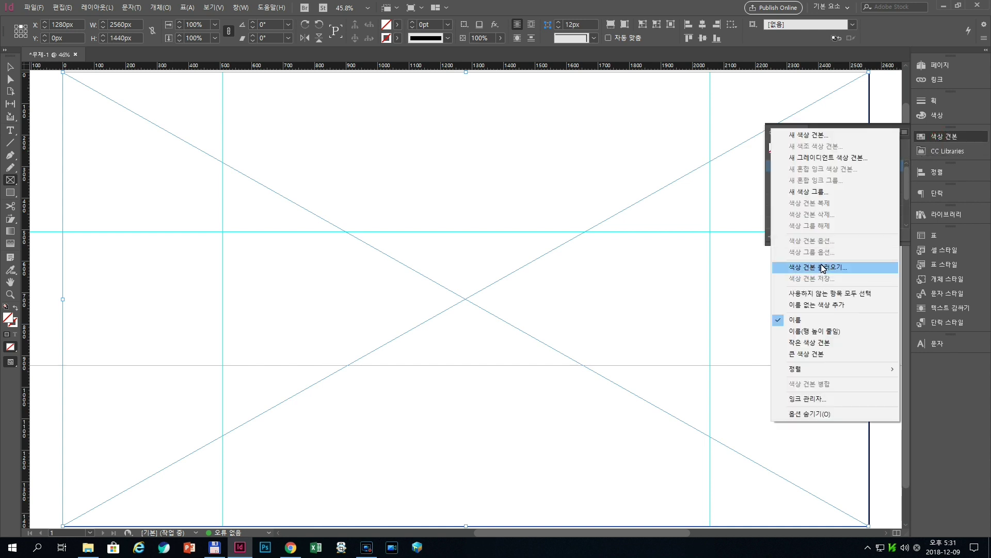
click(819, 136)
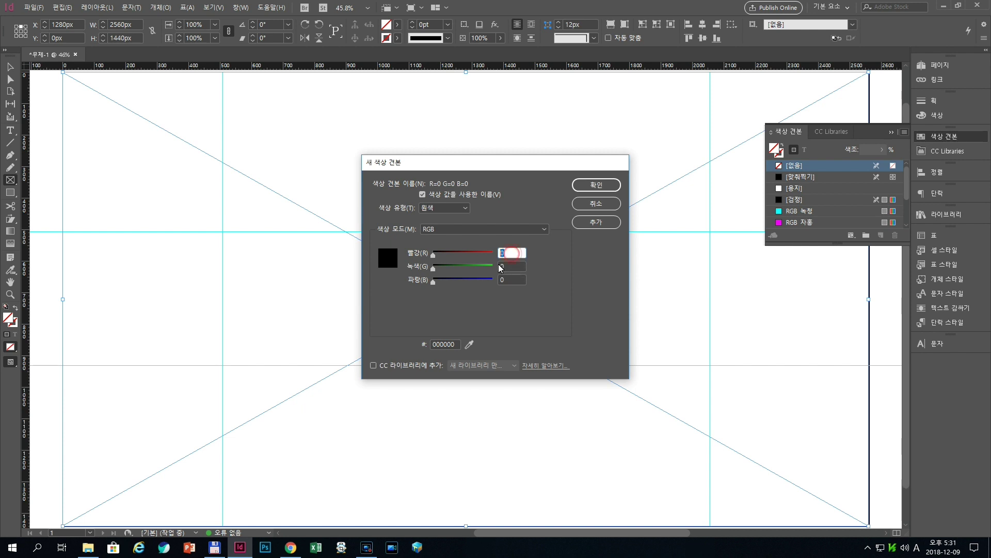
text(85)
click(512, 267)
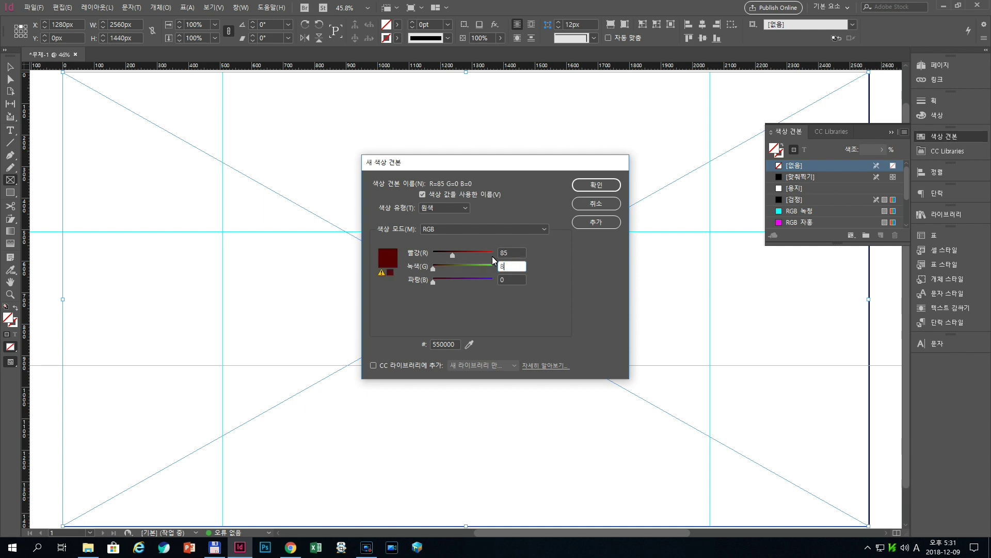
click(511, 281)
text(85)
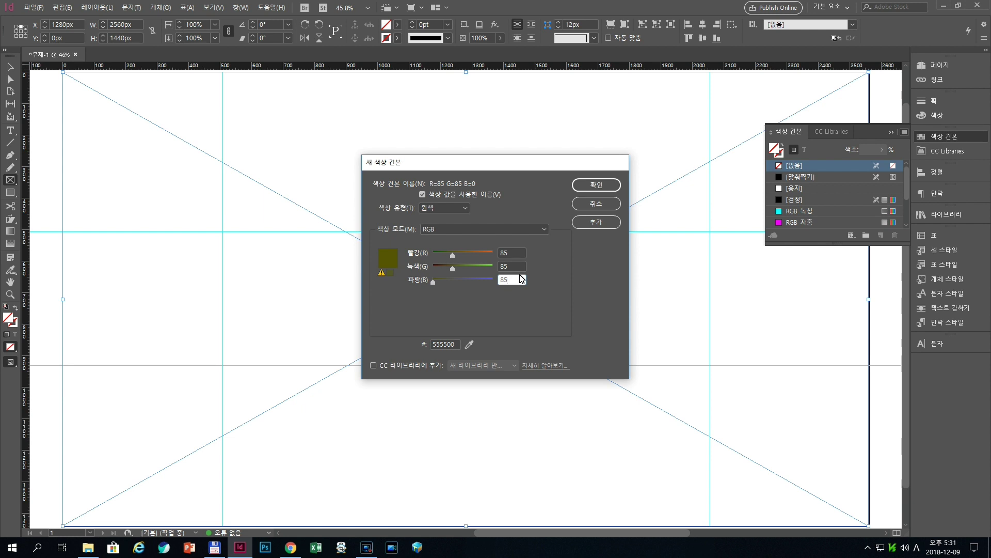
click(515, 254)
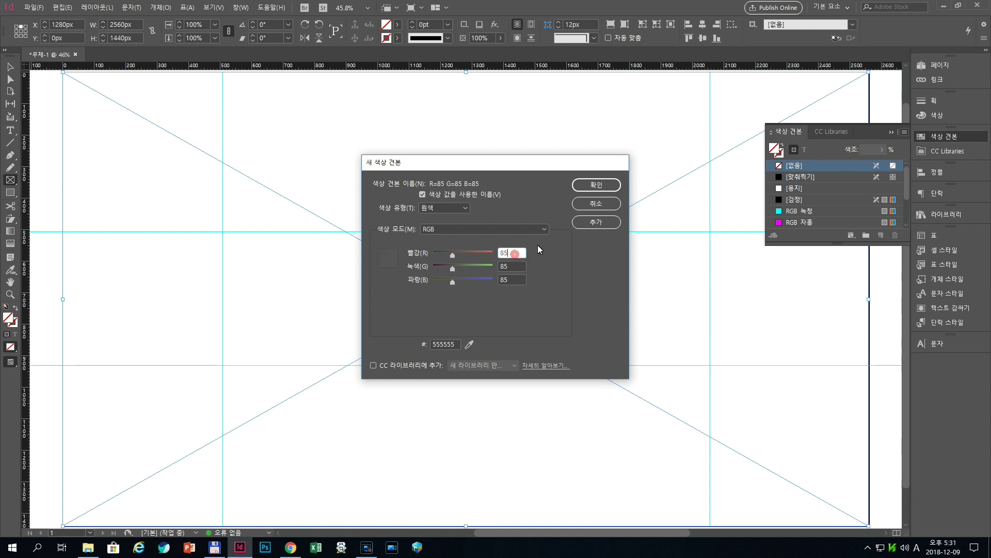
click(597, 185)
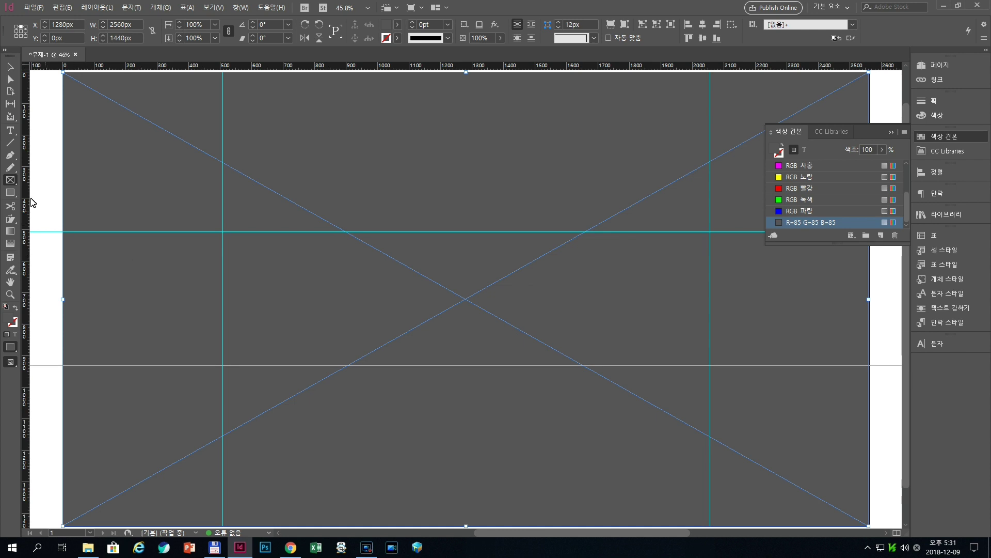
Step: Draw a 2560 x 424 px rectangle frame between the horizontal guides and fill it with a new R=255 G=154 B=0 swatch
click(11, 185)
drag(62, 232, 871, 365)
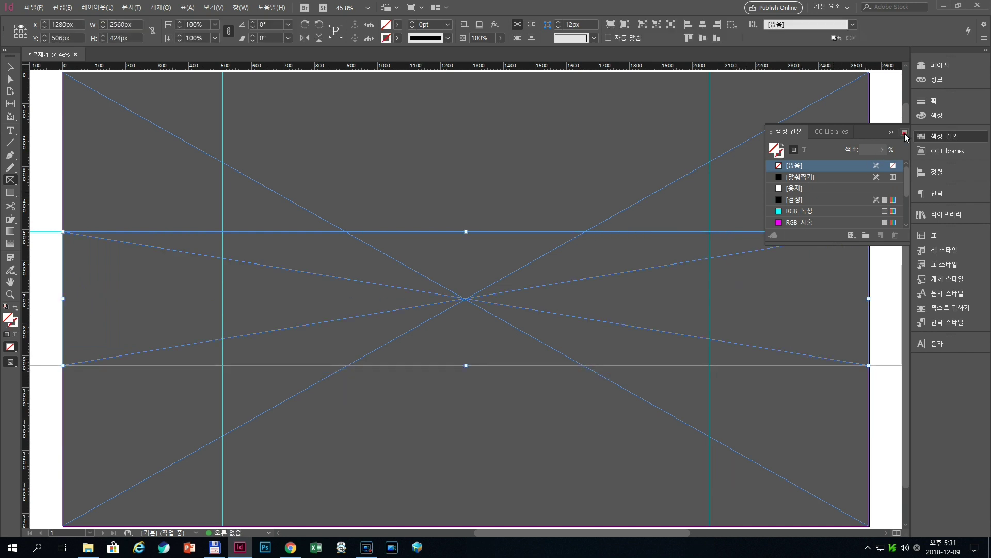
click(905, 136)
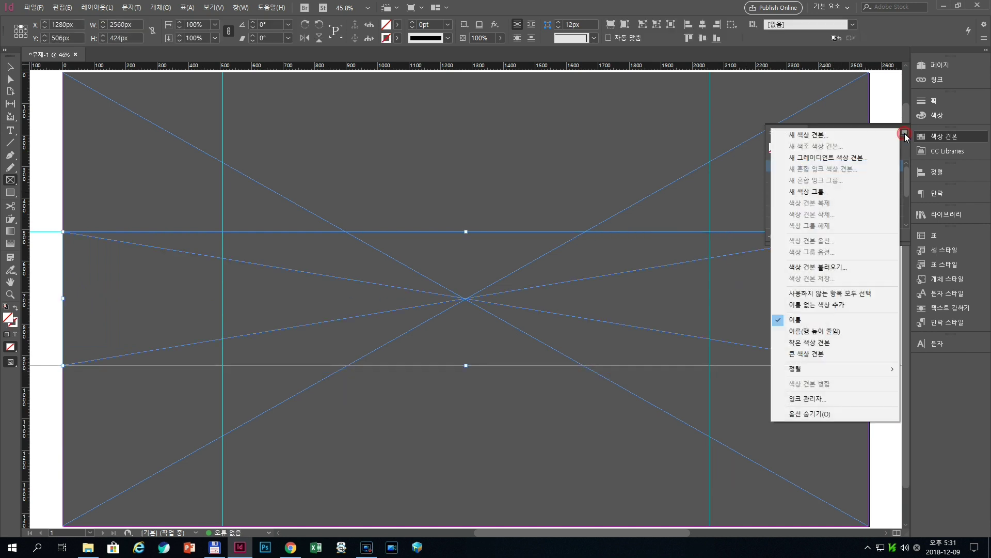
click(815, 136)
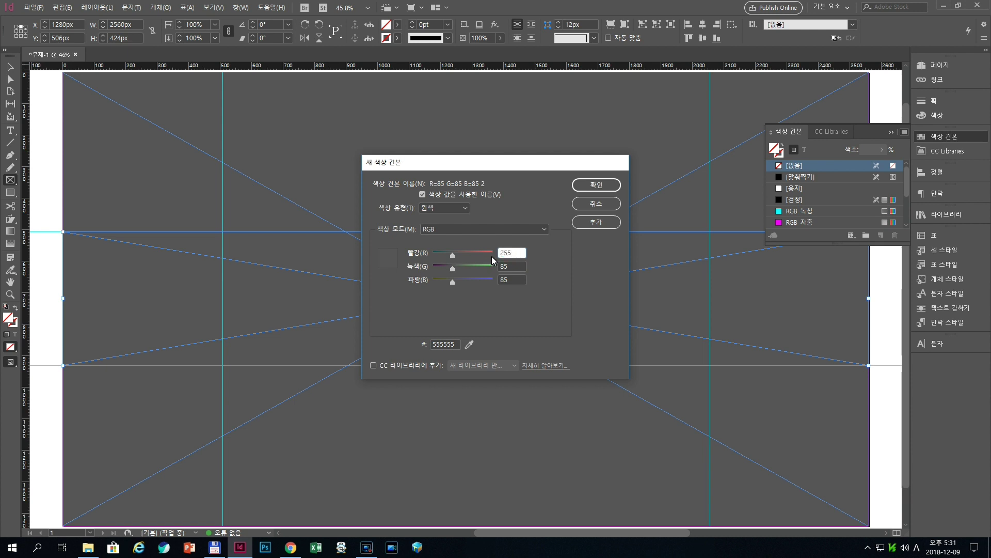
key(Tab)
text(154)
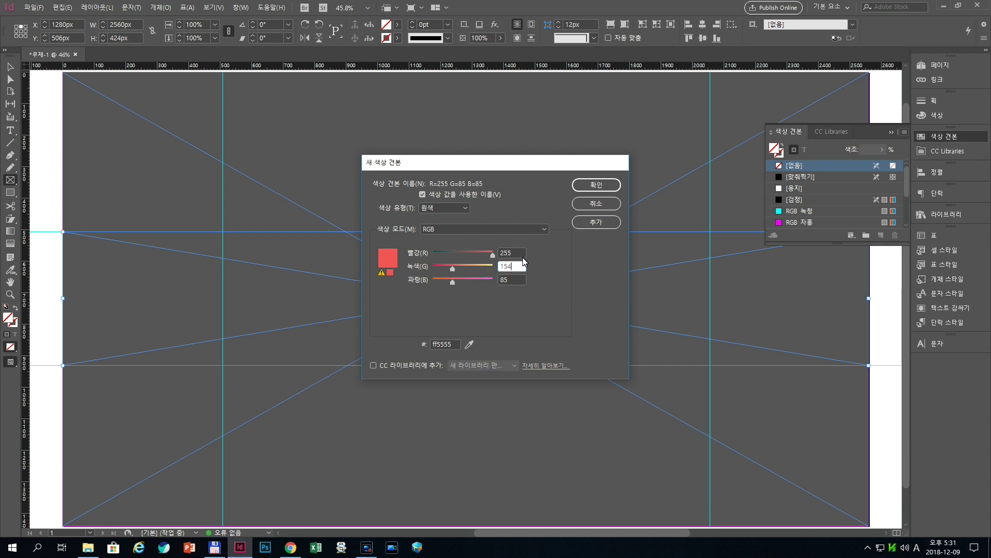
click(513, 282)
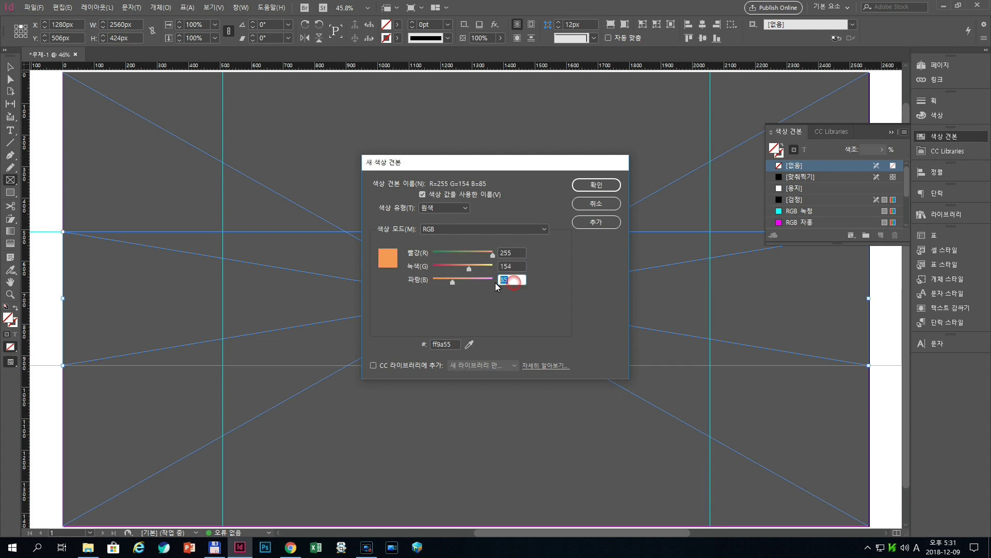
text(0)
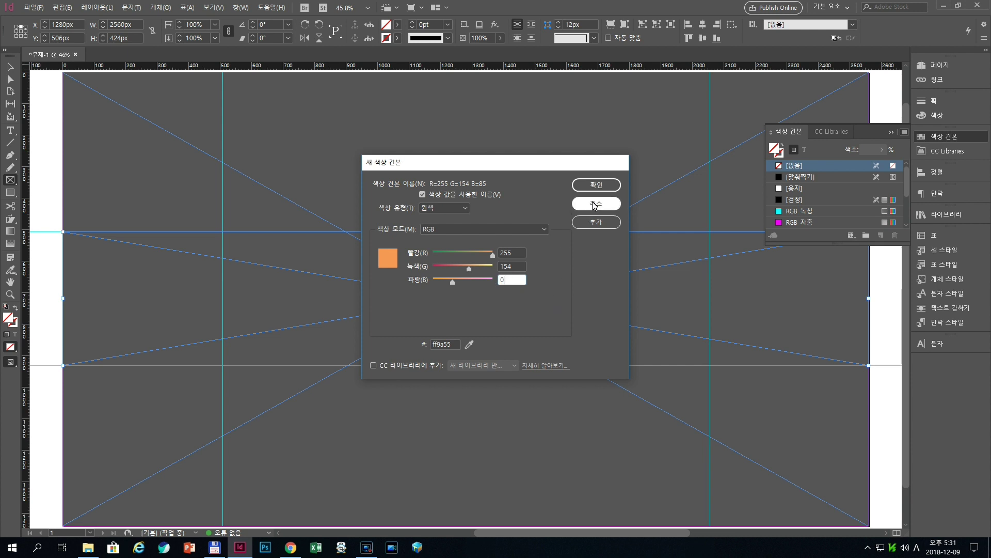
click(598, 185)
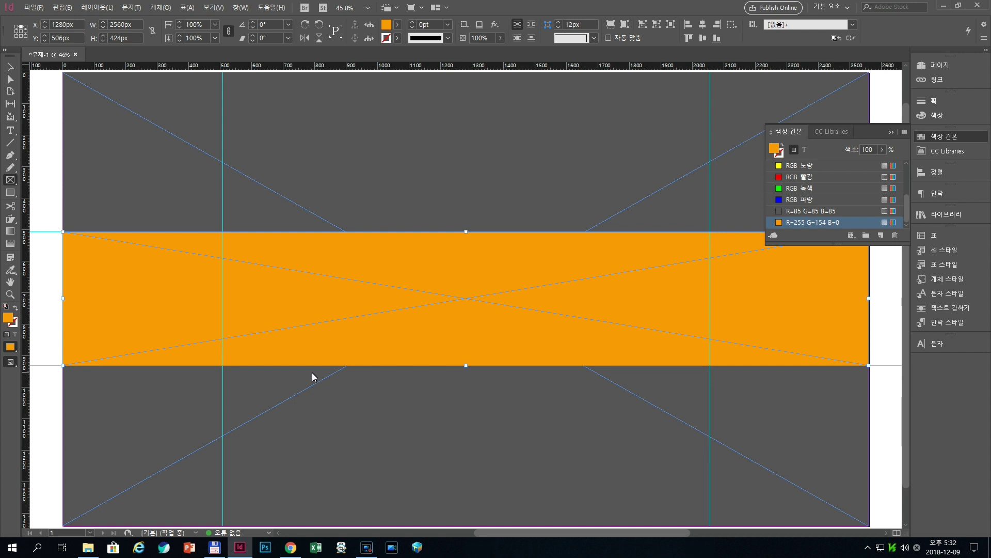
Step: Add a text frame in the orange band, right of the first vertical guide, and paste the slogan 꽃을찾는즐거움 into it
click(10, 131)
drag(273, 266, 278, 288)
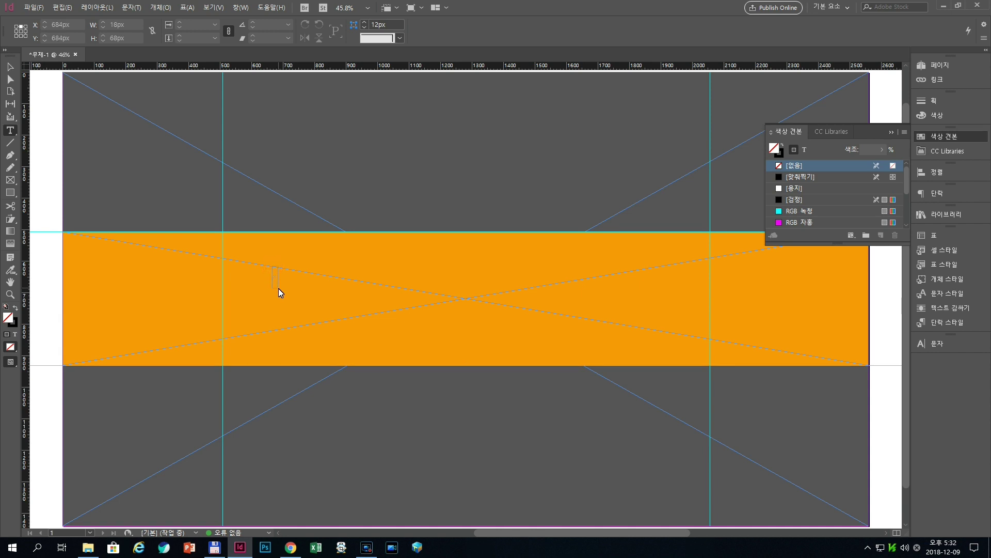
drag(285, 290, 403, 295)
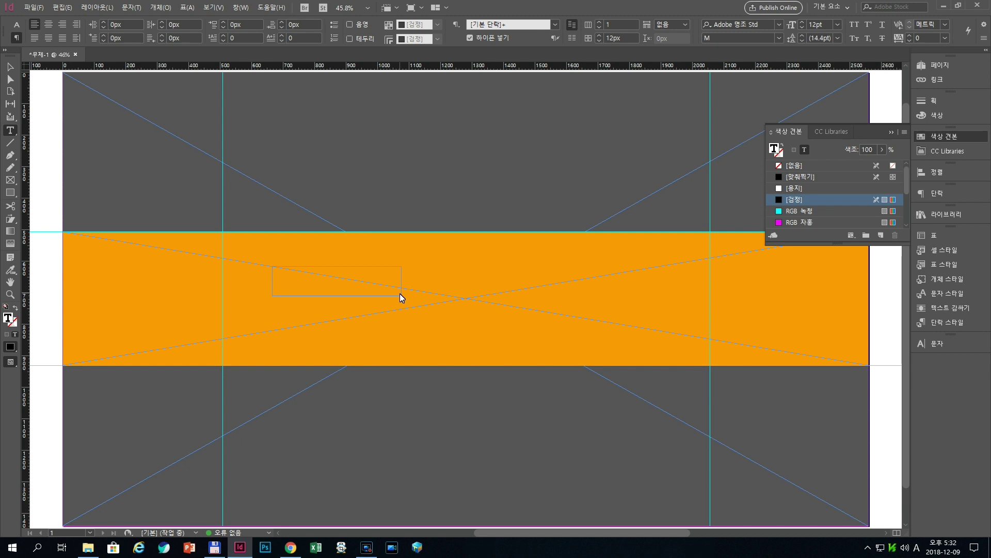
key(ctrl+v)
Step: Set all of the slogan text to the Rix민들레 L font at 48 pt
key(ctrl+a)
key(ctrl+t)
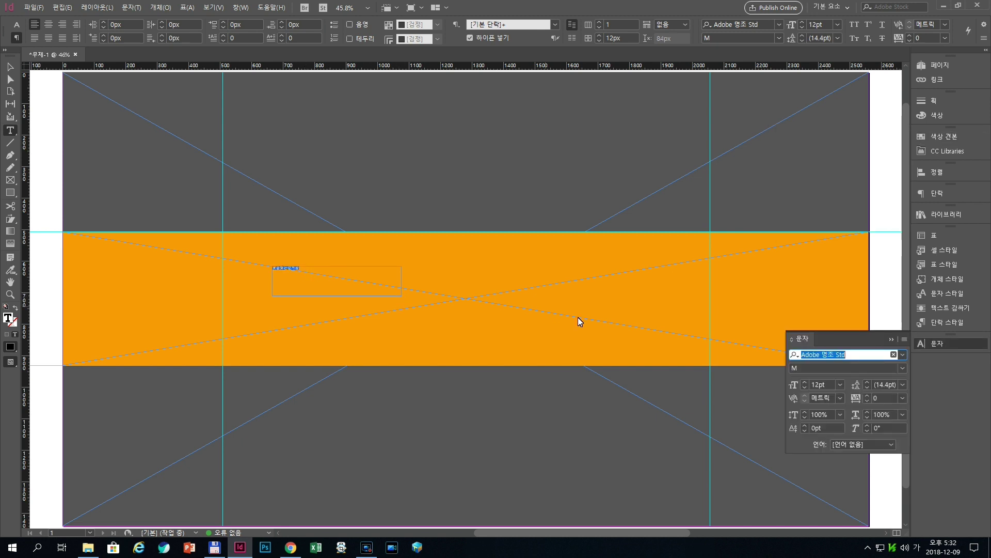
click(904, 356)
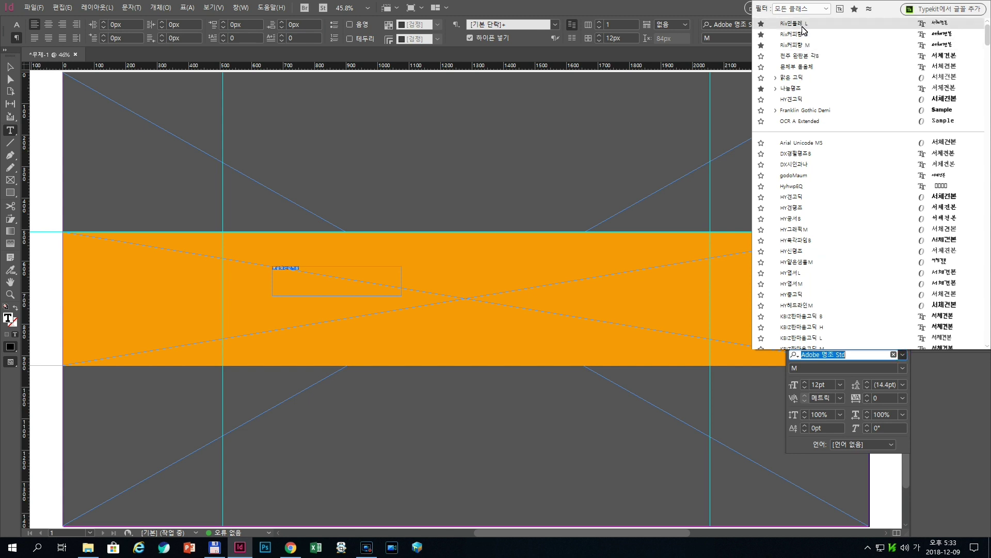
click(795, 24)
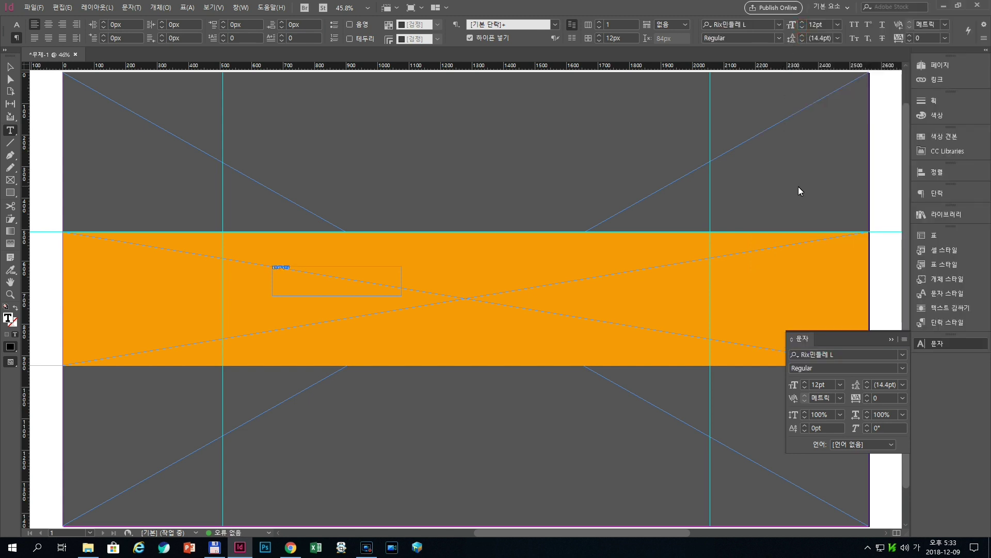
click(841, 385)
click(831, 353)
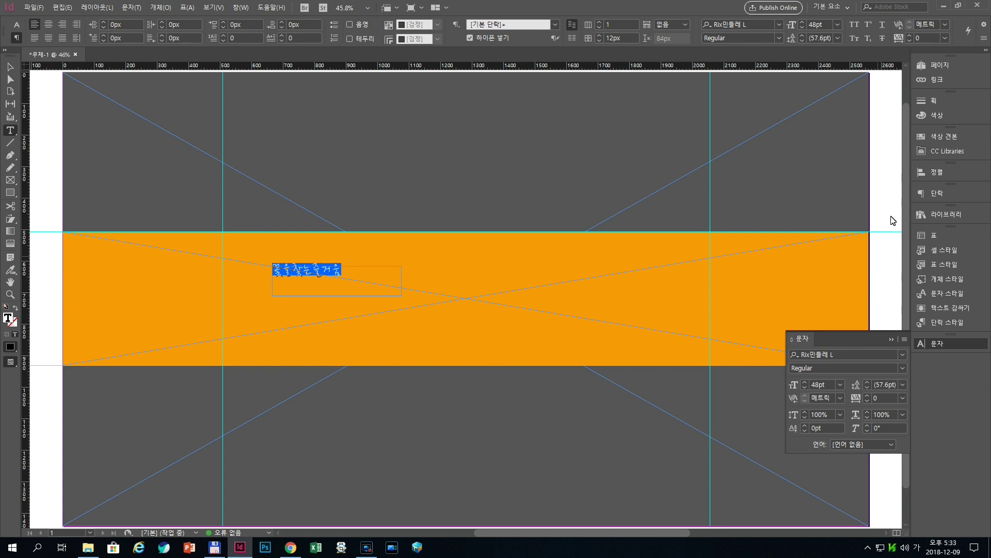
Step: Colour the slogan text with the R=85 G=85 B=85 swatch
click(935, 139)
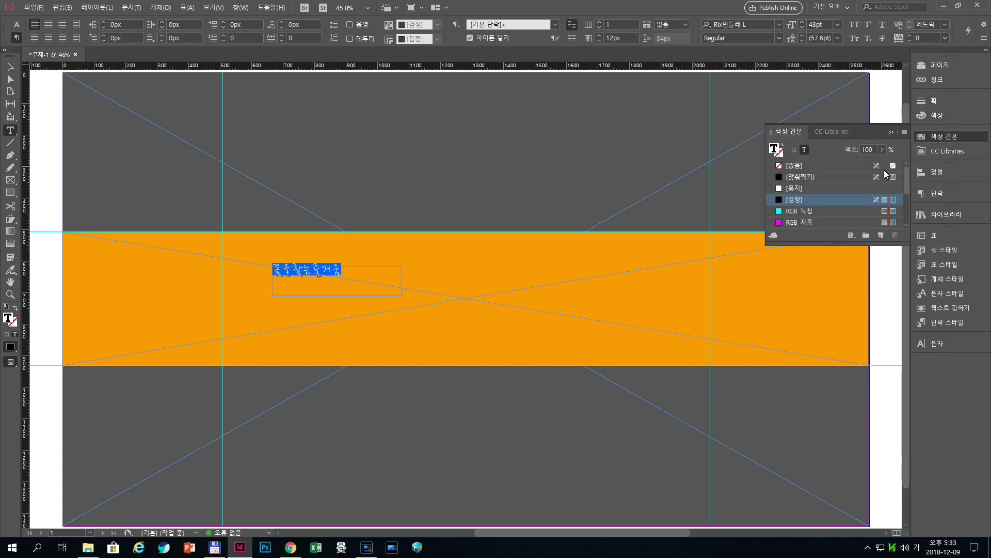
drag(908, 184, 906, 216)
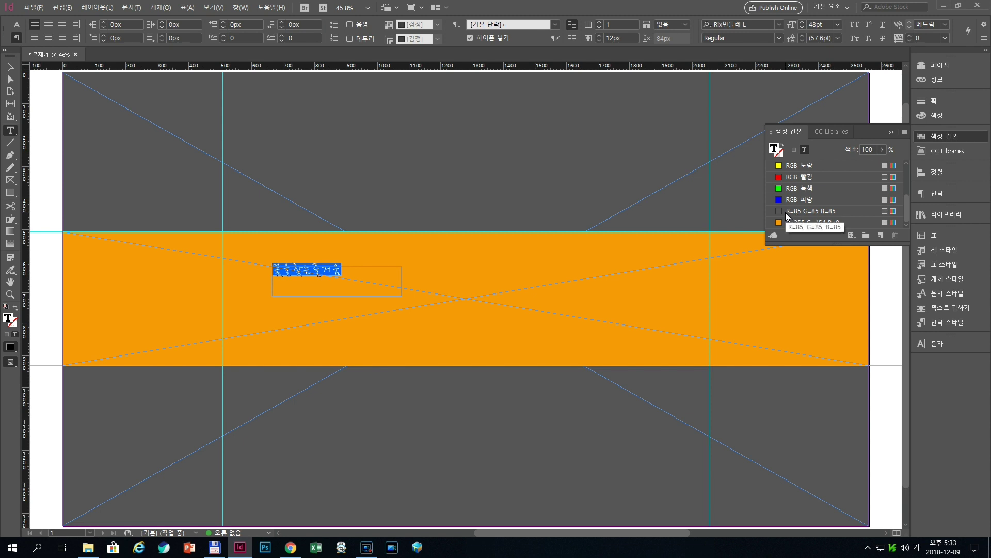
scroll(786, 212, up, 3)
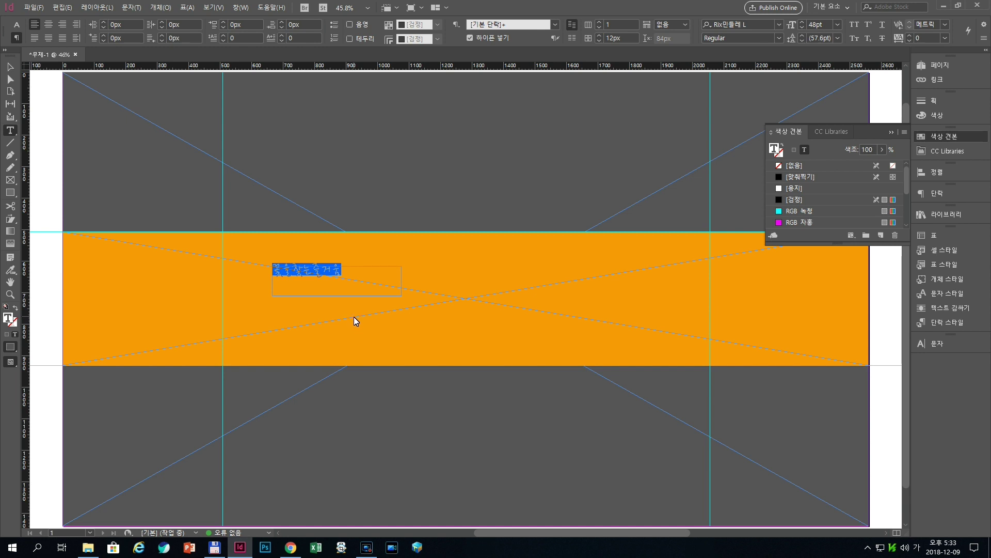
Step: Add a text frame of about 370 x 124 px below the slogan with 천룩스채널 in Rix커피향 B at 72 pt
drag(272, 285, 388, 324)
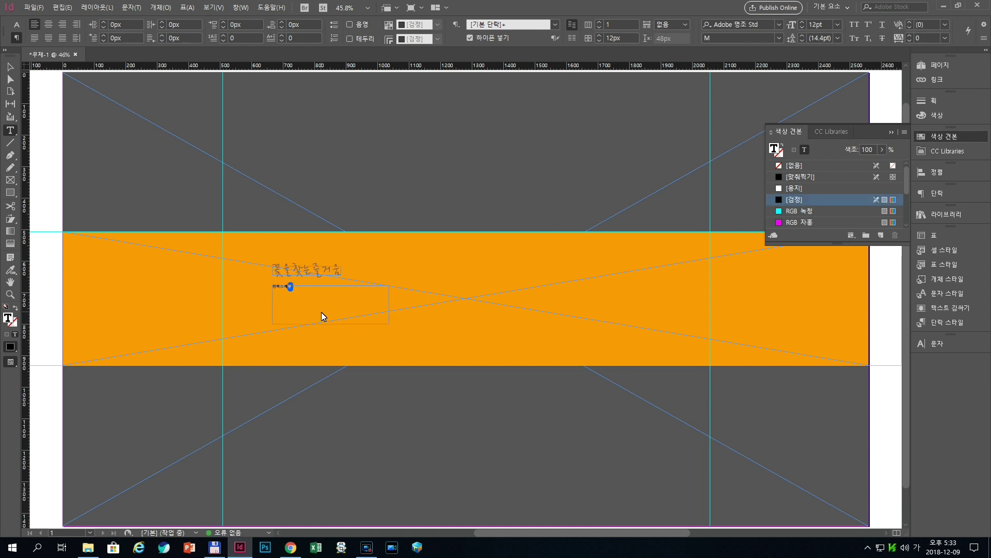
key(ctrl+a)
key(ctrl+t)
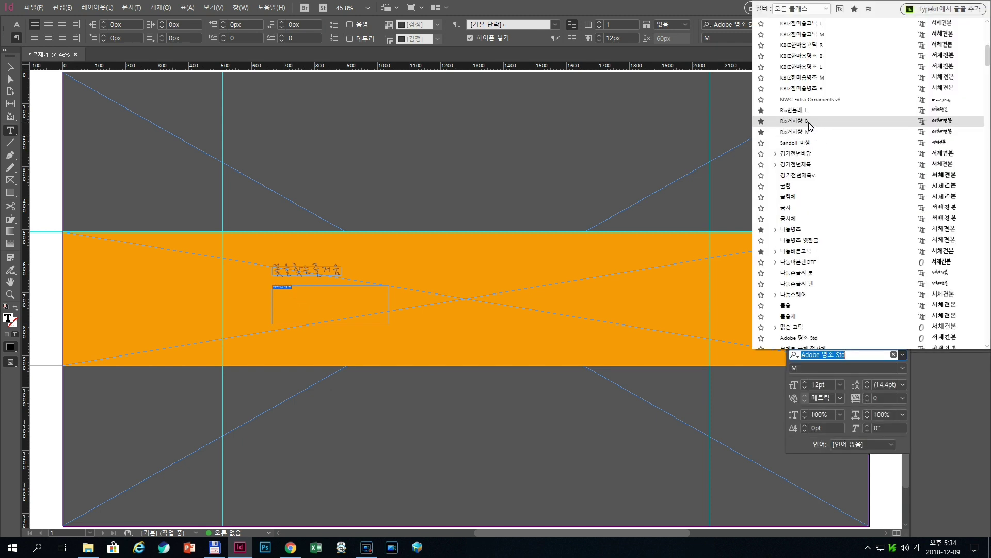
click(809, 122)
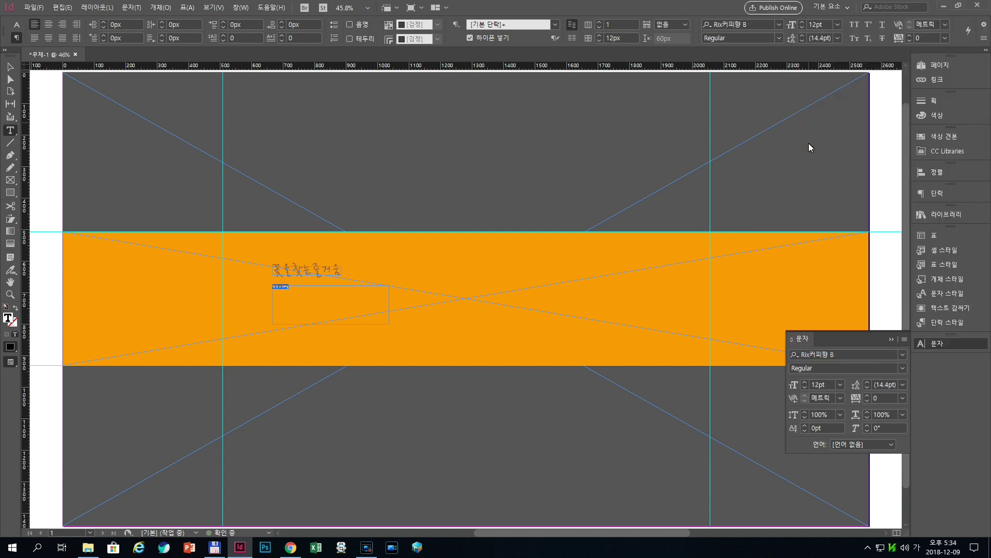
click(841, 384)
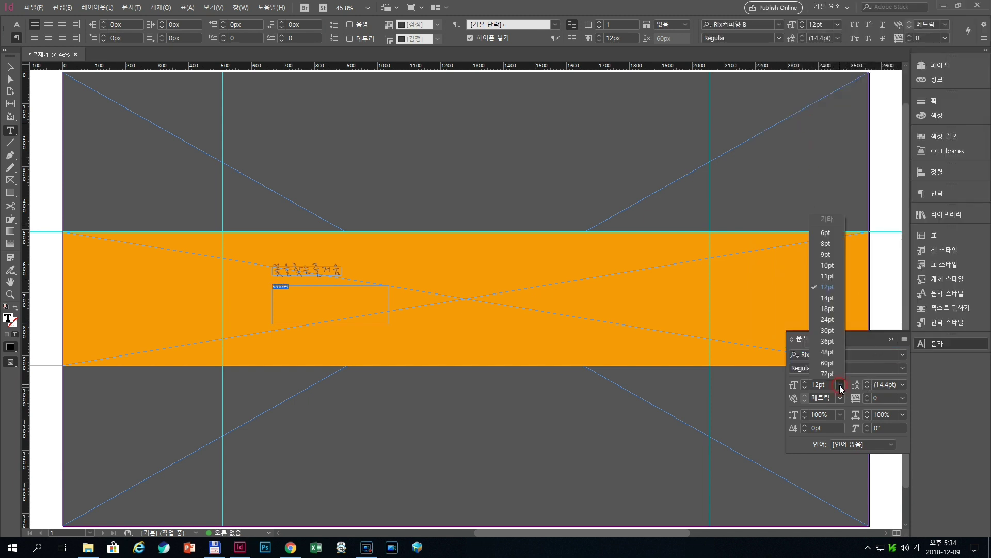
click(831, 373)
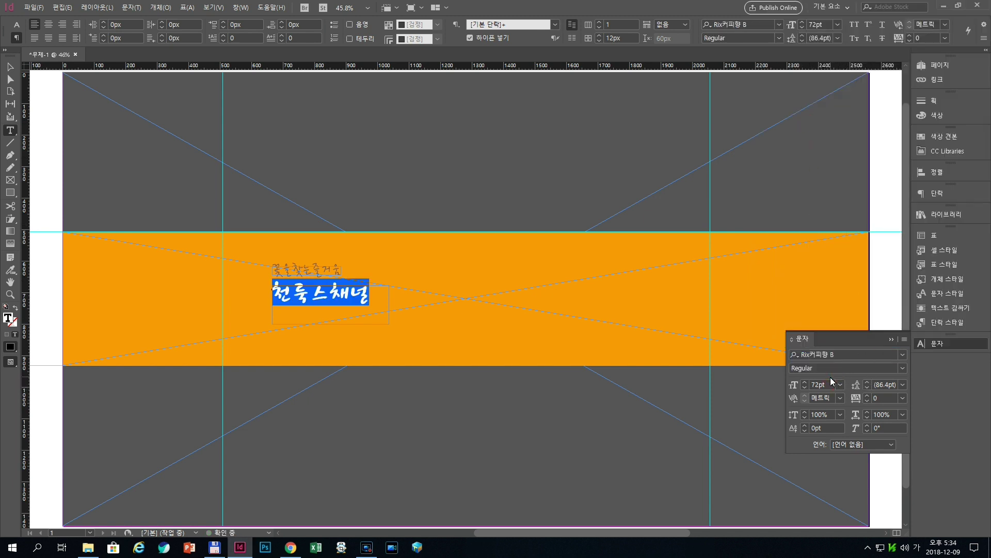
Step: Colour the channel name text with the R=85 G=85 B=85 swatch
click(942, 138)
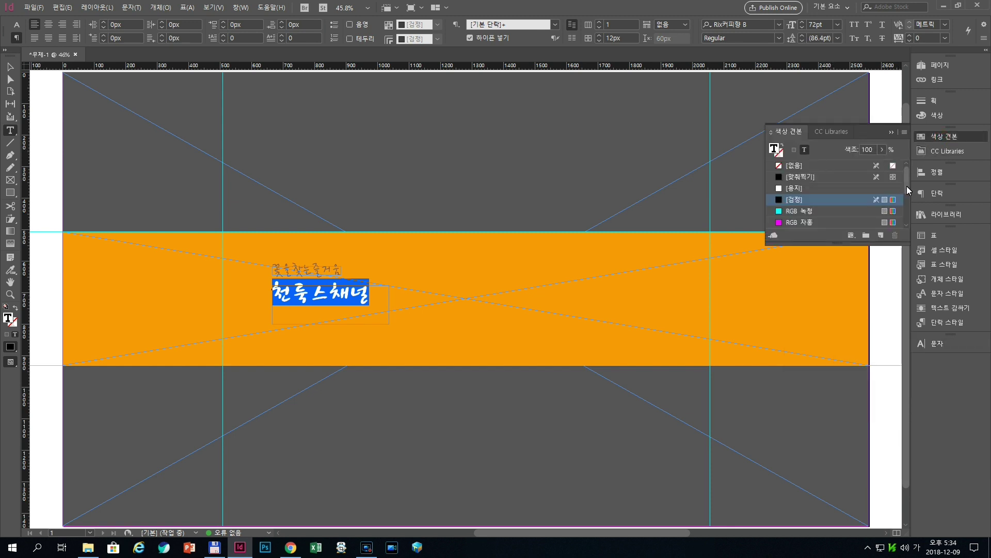
drag(907, 186, 906, 225)
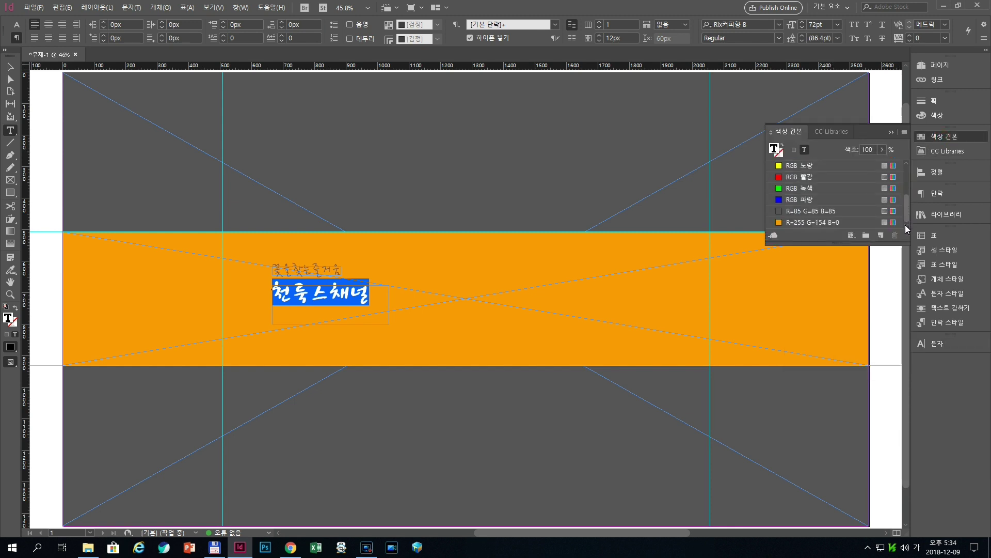
click(782, 212)
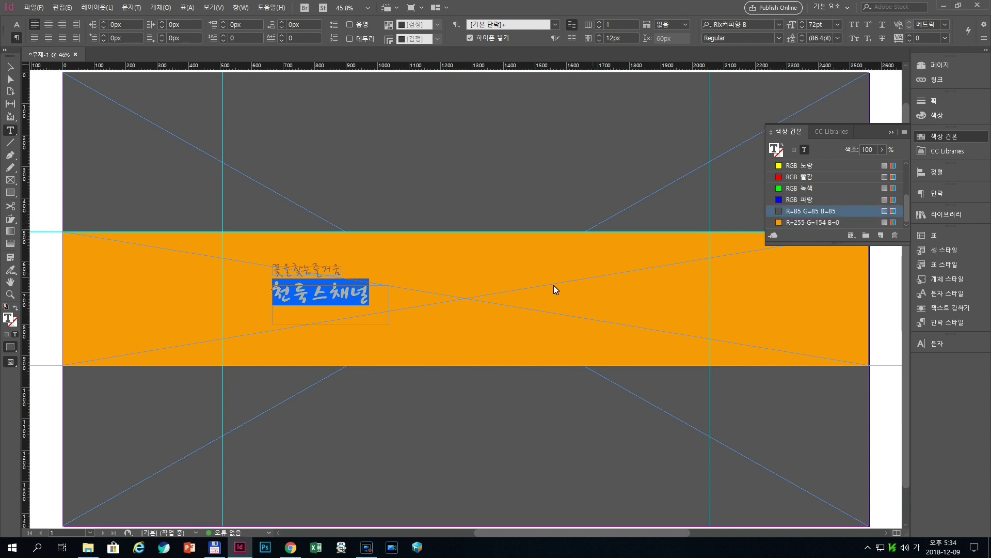
Step: Draw a horizontal line about 116 px long beside the end of the slogan, with a 1 pt stroke
click(10, 68)
click(429, 320)
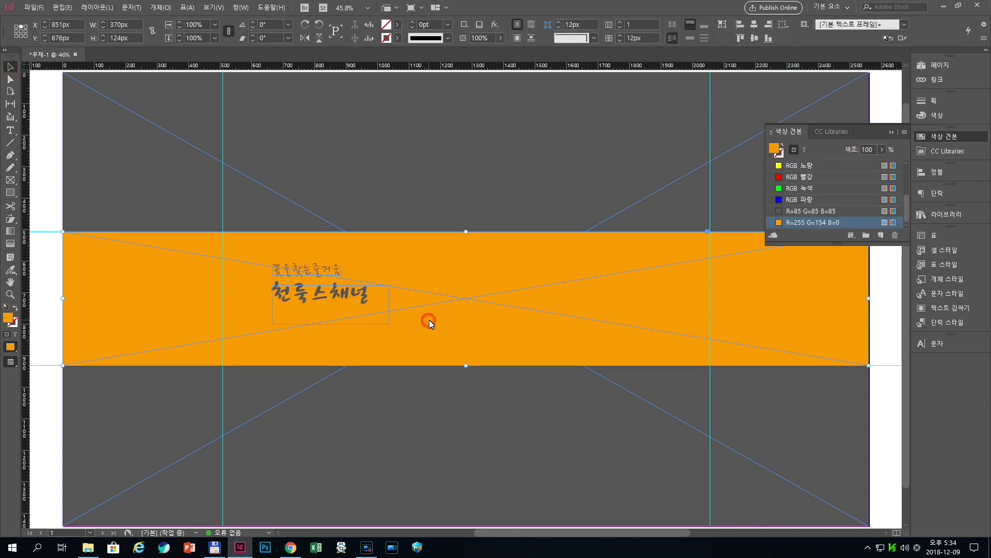
key(backslash)
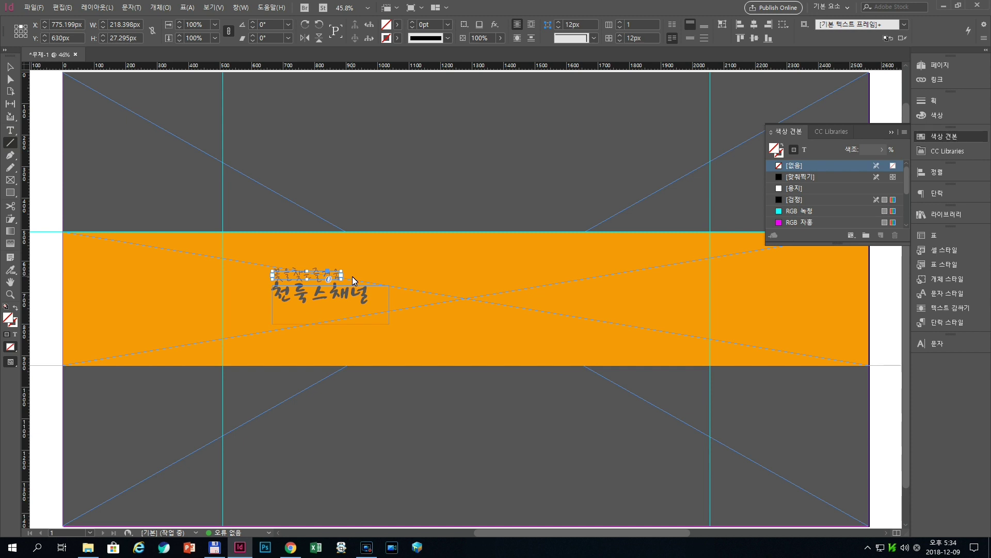
drag(352, 275, 388, 274)
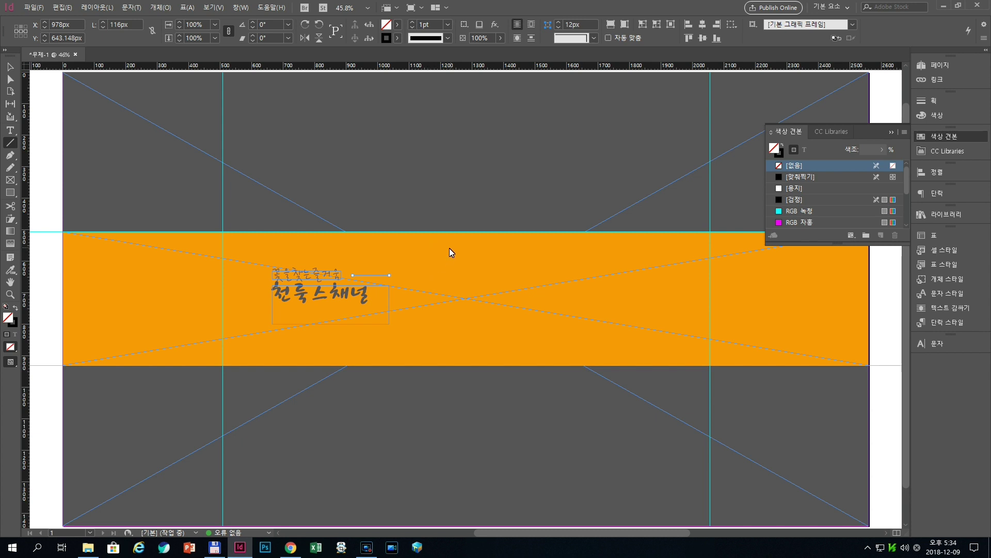
click(448, 25)
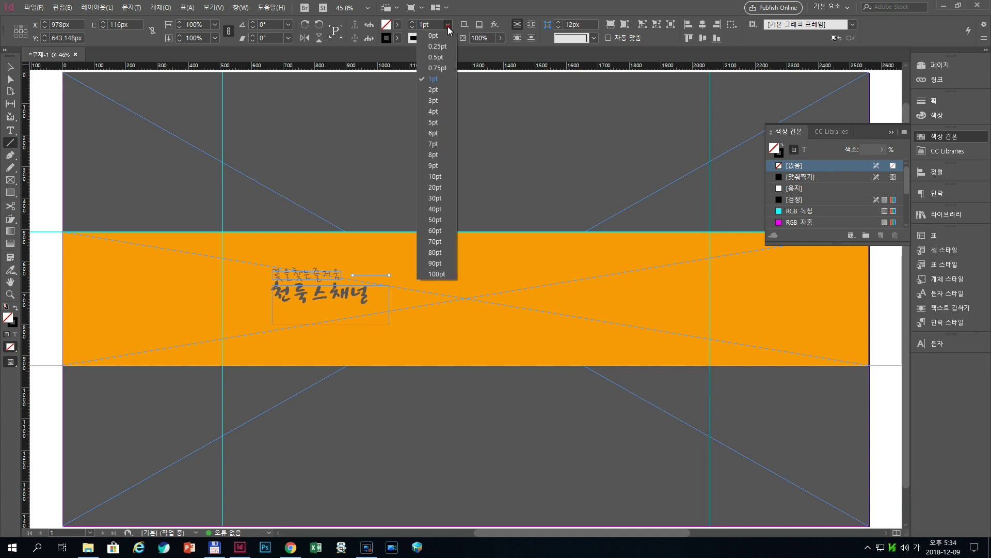
click(438, 80)
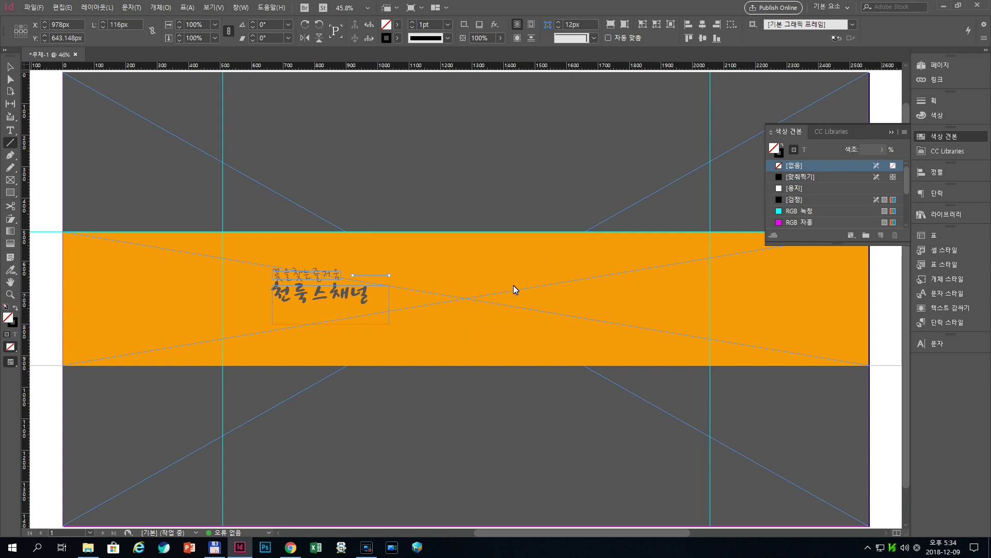
Step: Load the ten flower photos from 개나리 through 튤립 in the 꽃사진 folder for placing, leaving out tulip
click(34, 7)
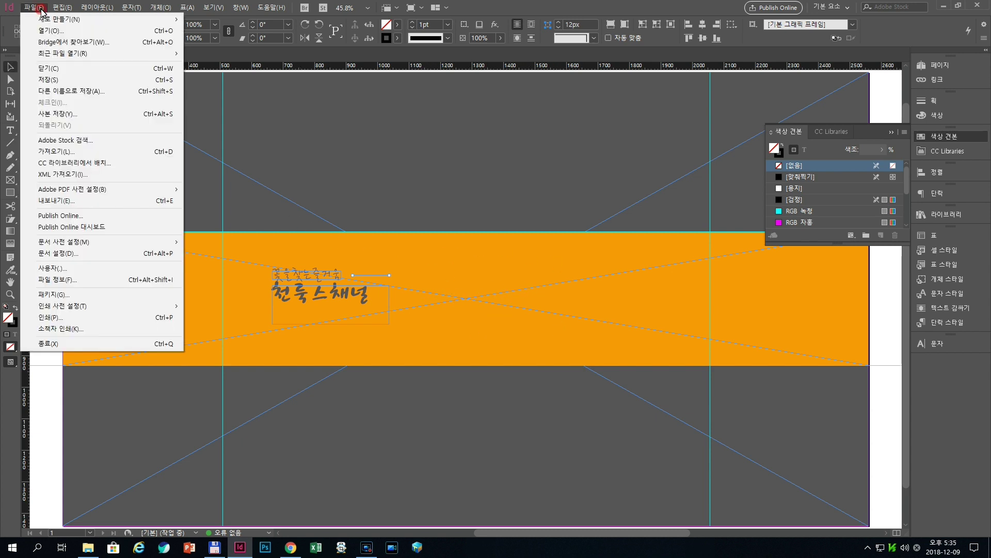
click(77, 151)
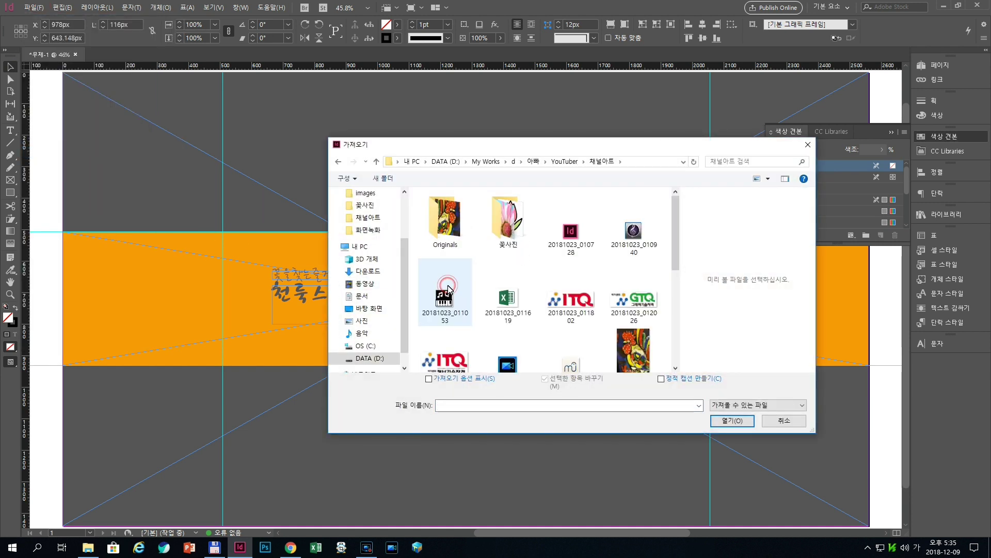
double_click(512, 228)
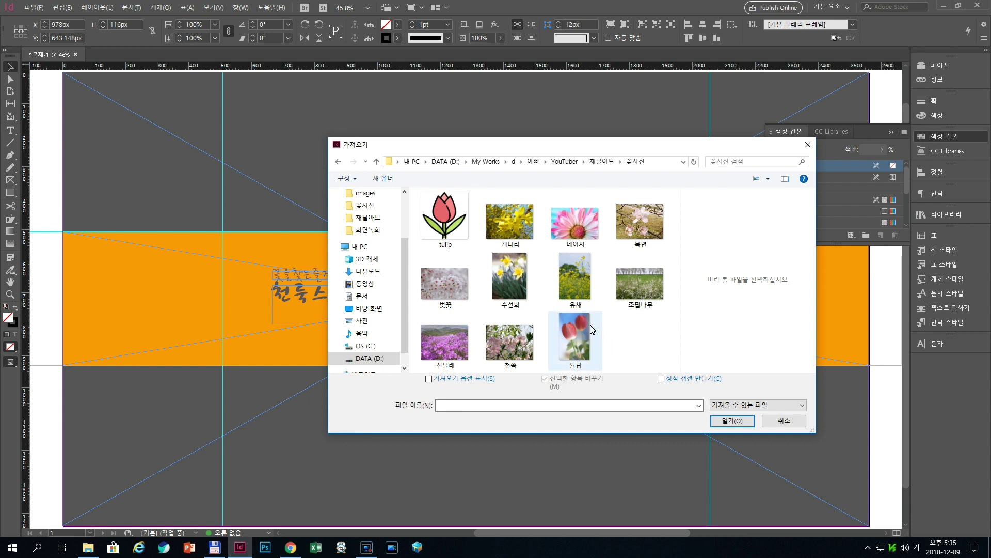
click(512, 233)
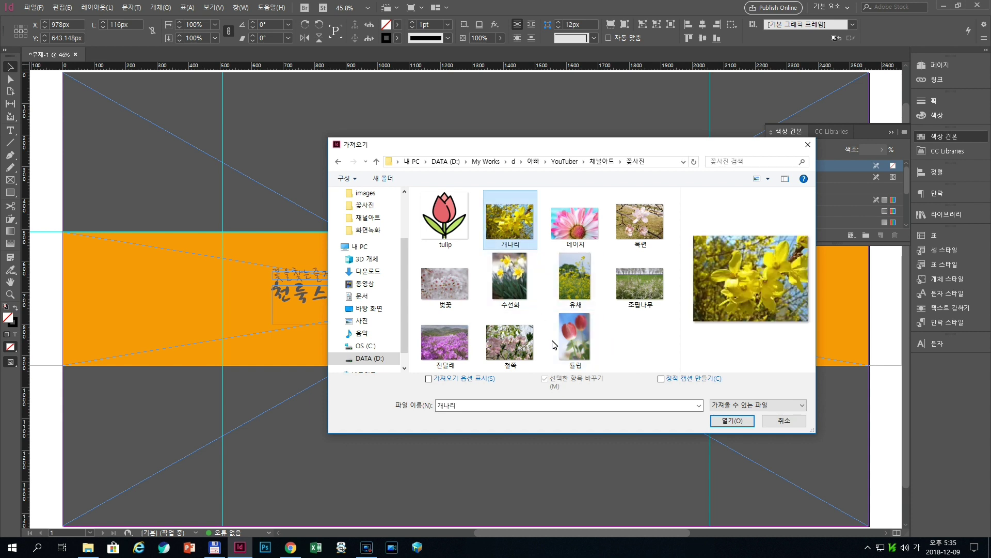
shift+click(575, 343)
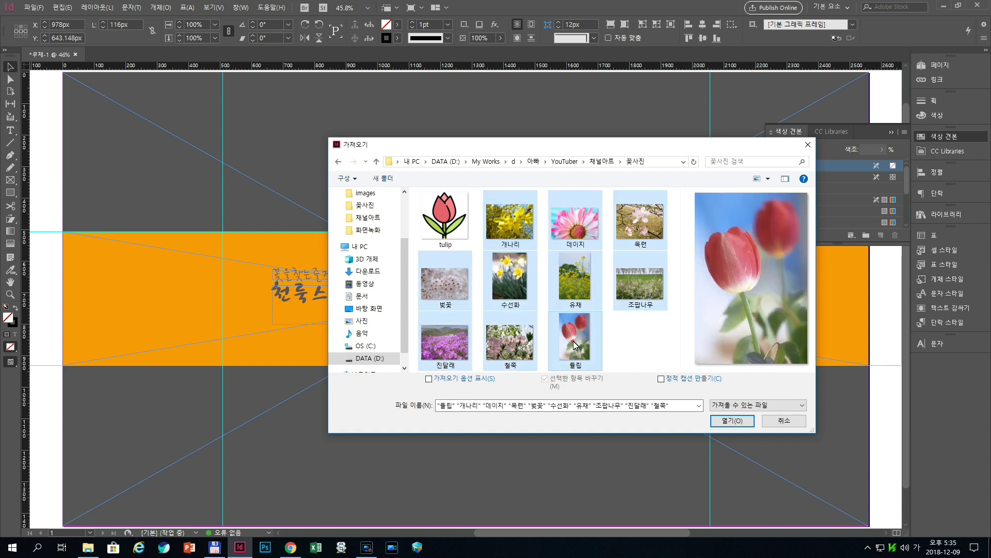
click(730, 421)
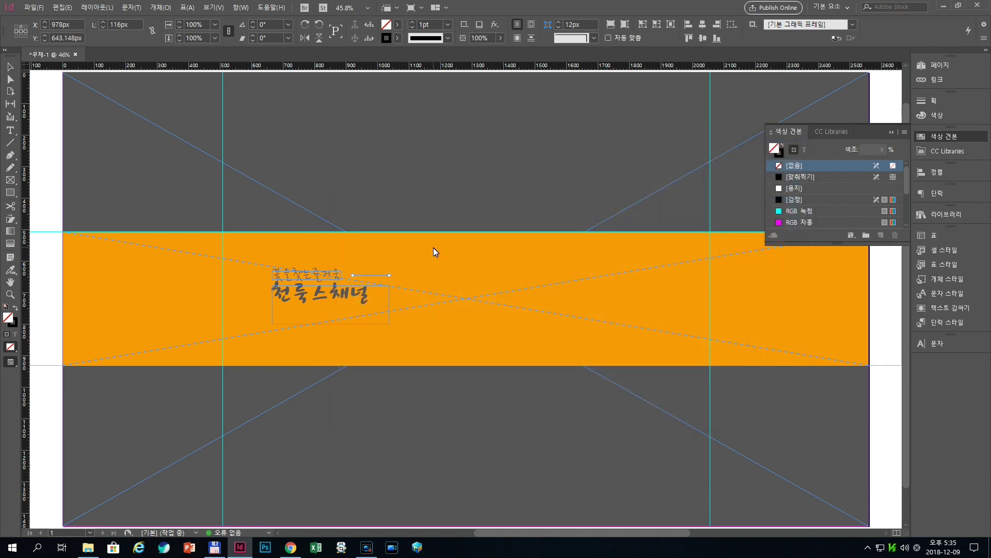
Step: Place the photos on the orange band as a grid of five columns and two rows, about 572 x 206 px, filling each frame proportionally
drag(434, 247, 618, 300)
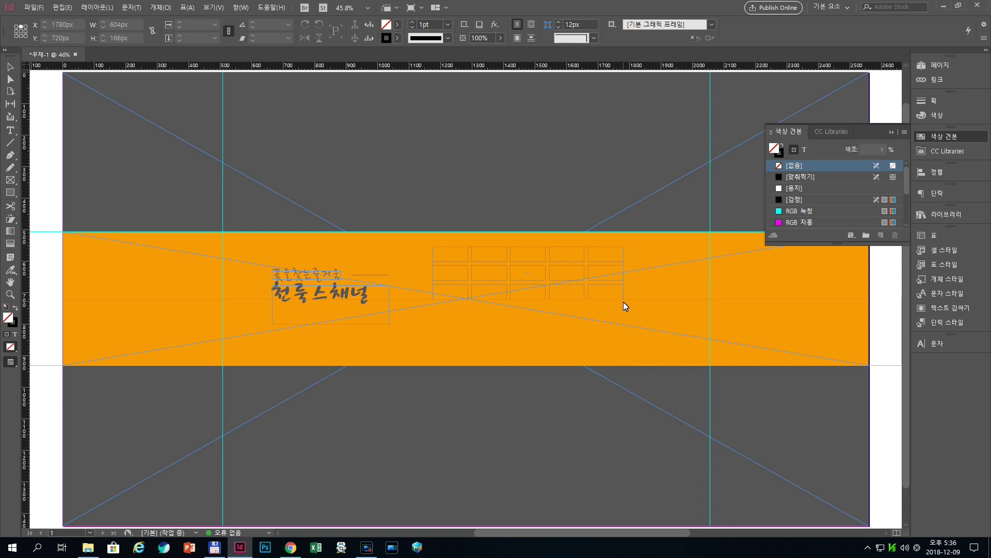
drag(624, 301, 613, 312)
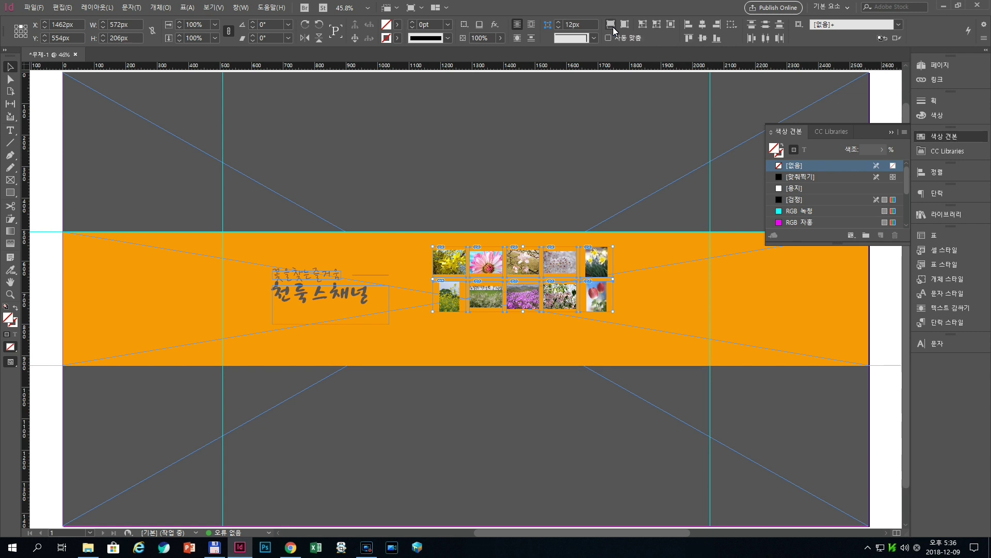
click(612, 25)
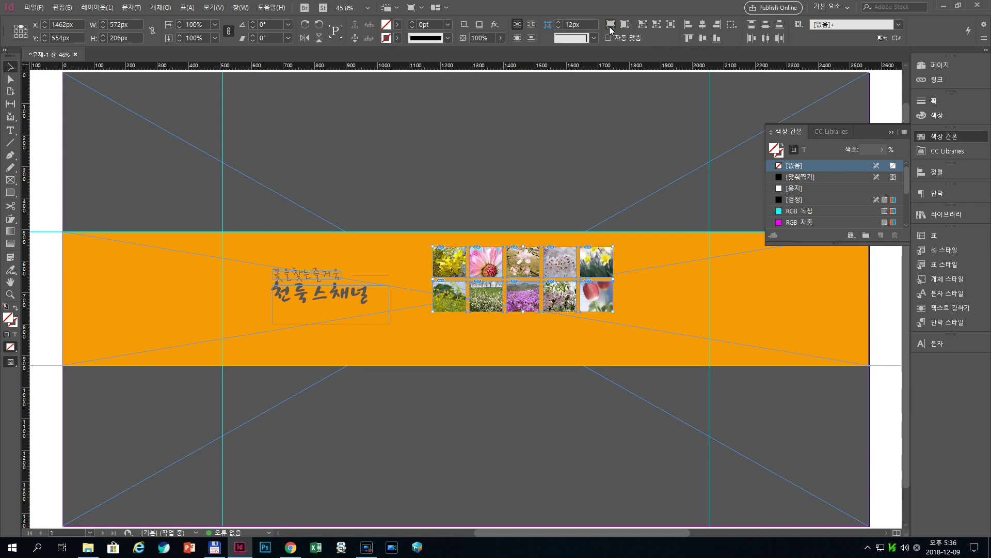
click(560, 341)
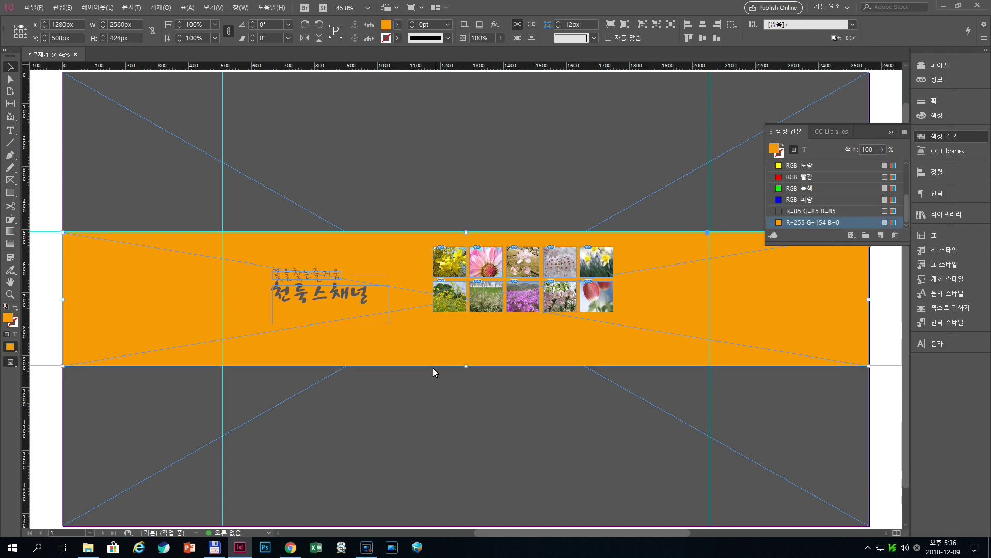
Step: Save the document as 인디자인_채널아트1 in InDesign CC 2018 format in the 채널아트 folder
click(33, 8)
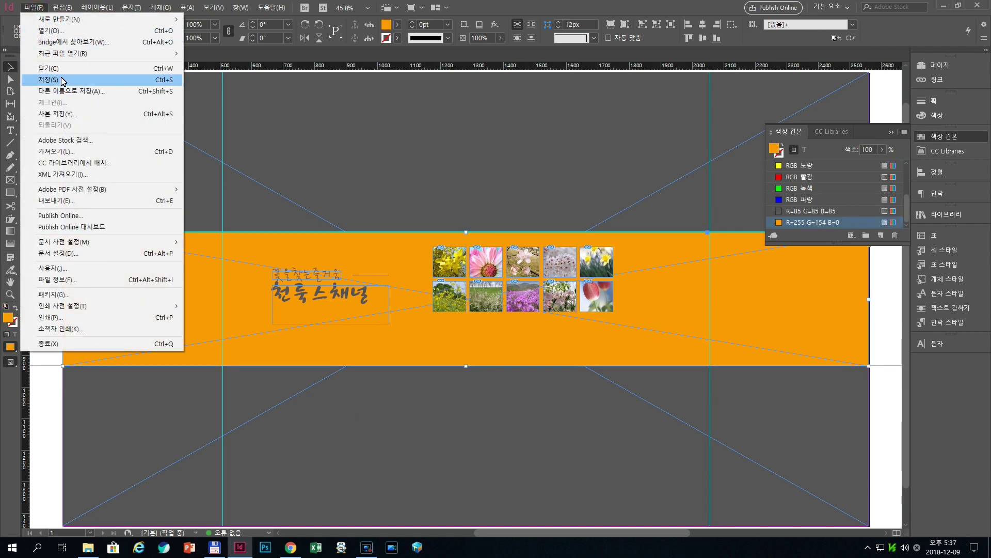
click(55, 80)
click(559, 222)
click(455, 362)
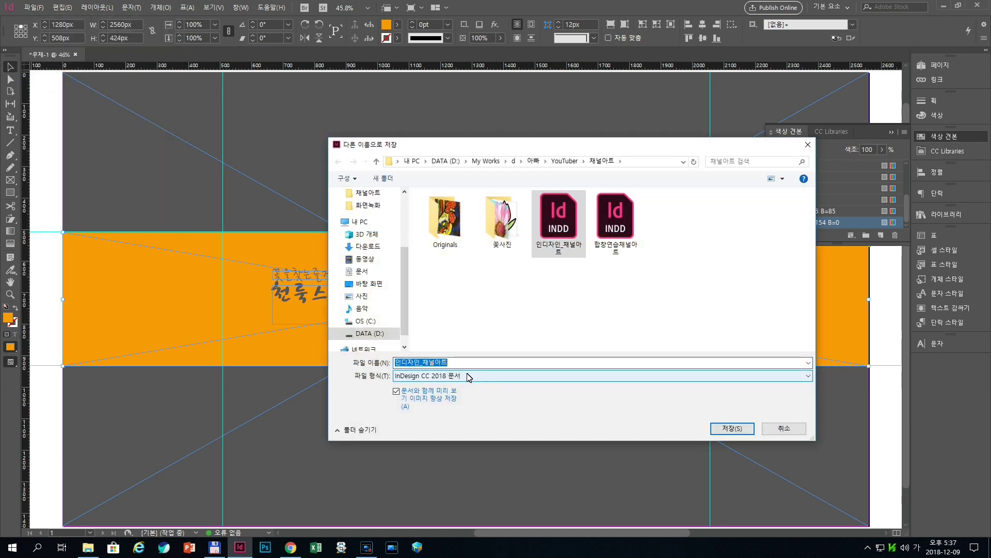
text(1)
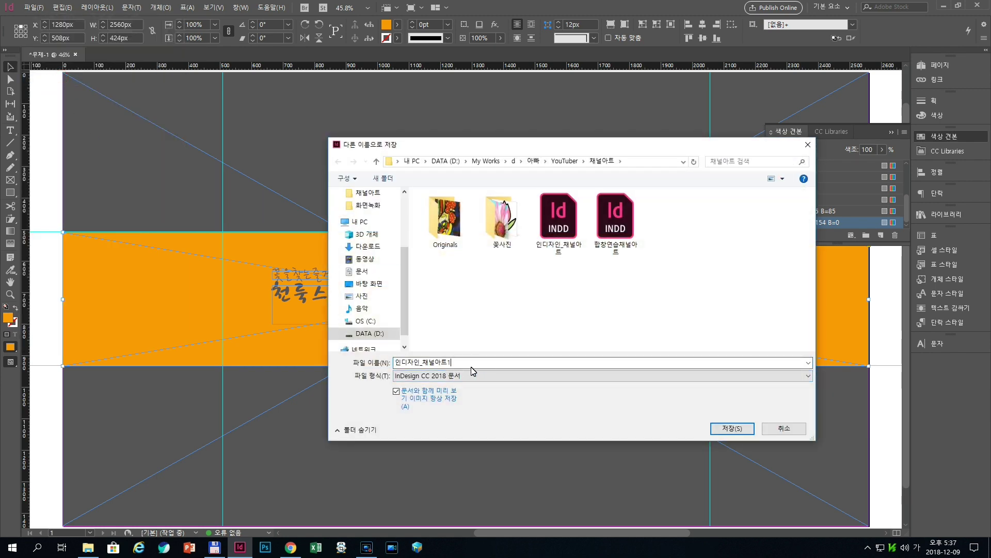
click(733, 428)
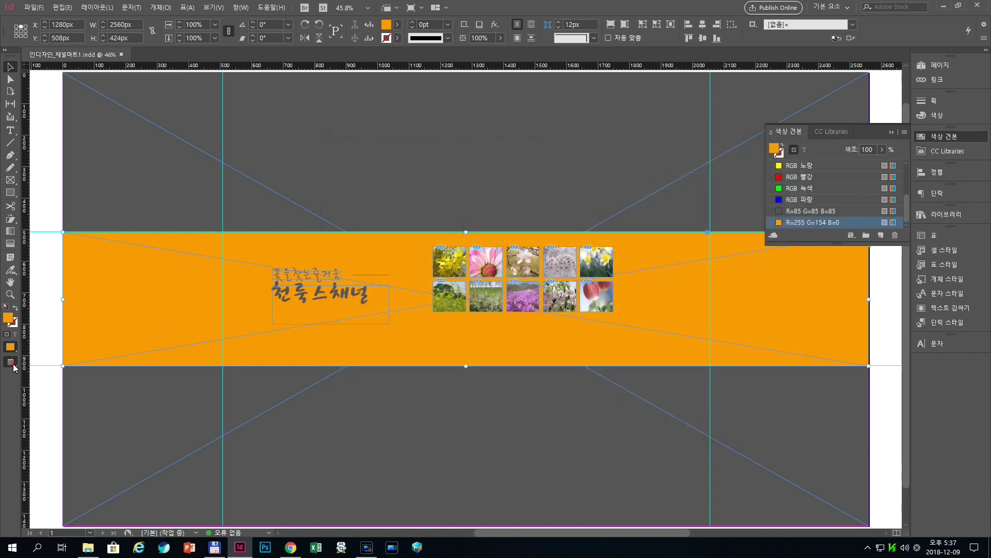
Step: Preview the banner without guides and export all pages as the PNG 인디자인_채널아트1 at maximum quality, 72 ppi, RGB
drag(10, 361, 59, 387)
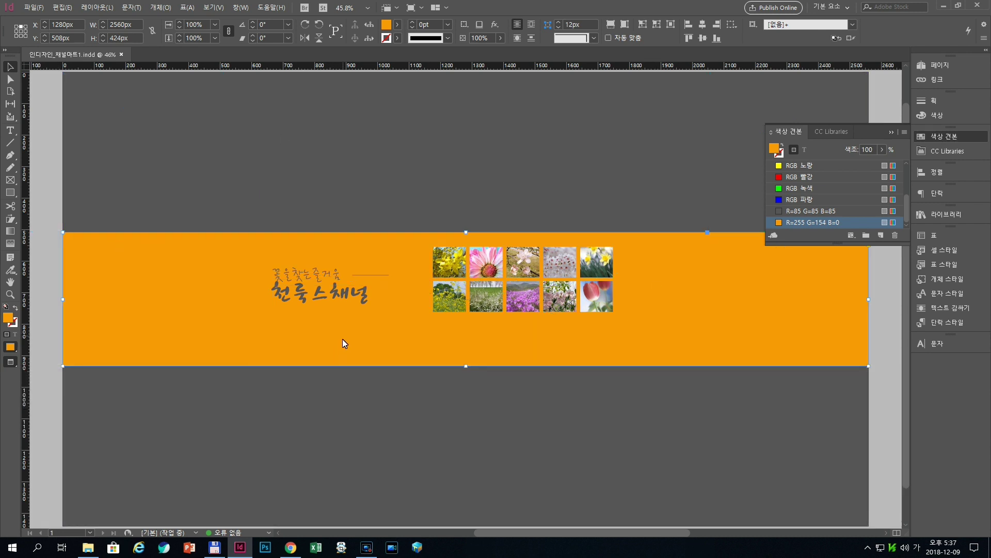
click(29, 11)
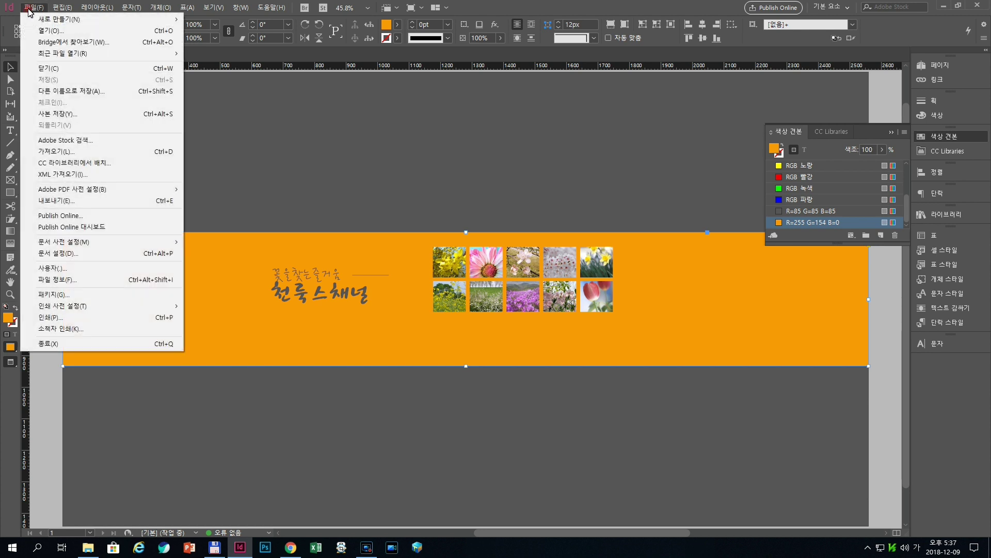
click(75, 201)
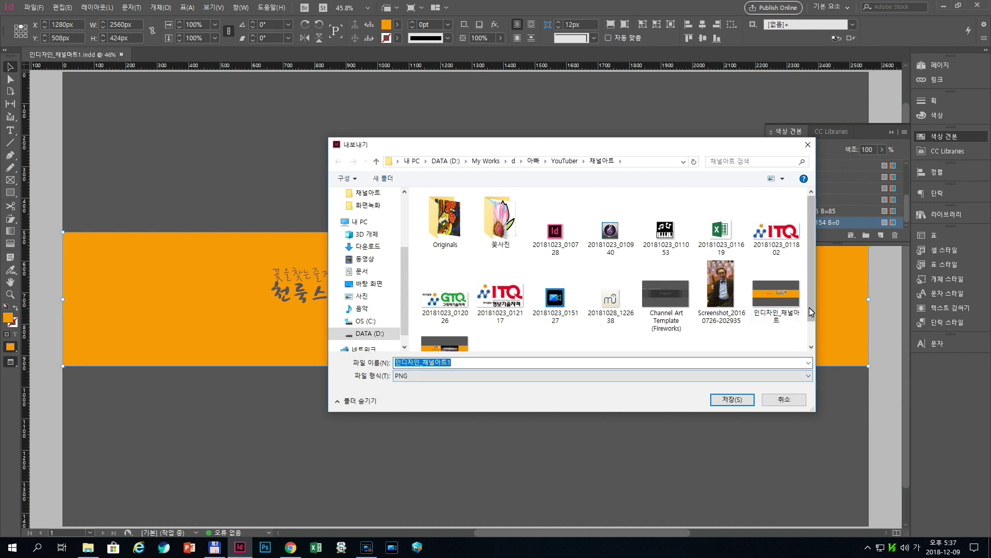
drag(812, 312, 817, 343)
click(484, 364)
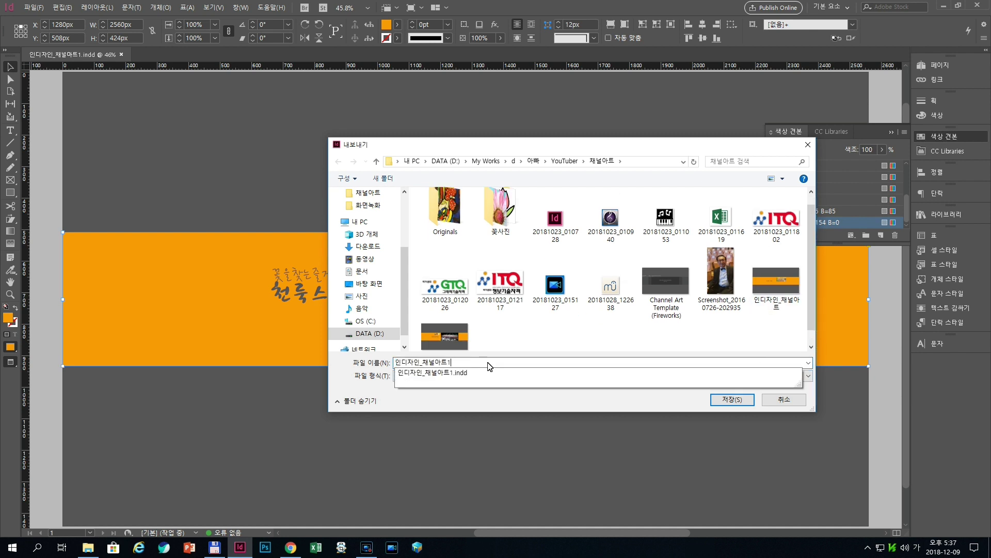
click(729, 399)
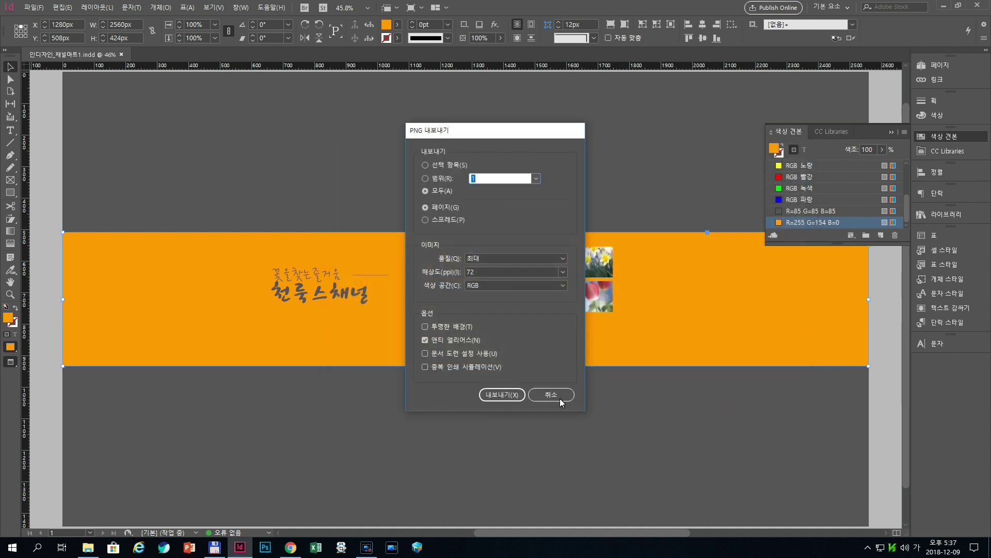
click(509, 395)
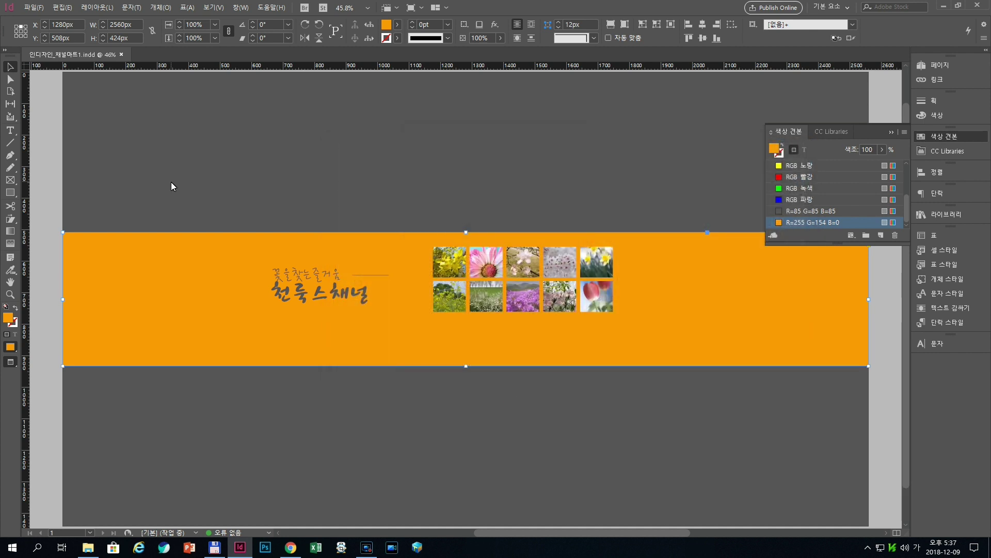
Step: Close InDesign and the open browser window, and reopen Chrome at the YouTube home page
click(979, 7)
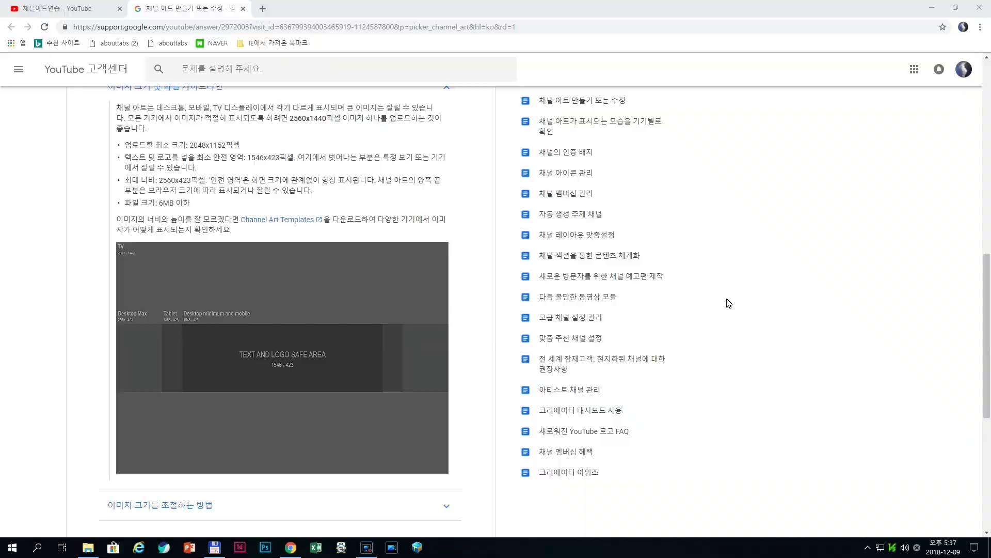
click(299, 551)
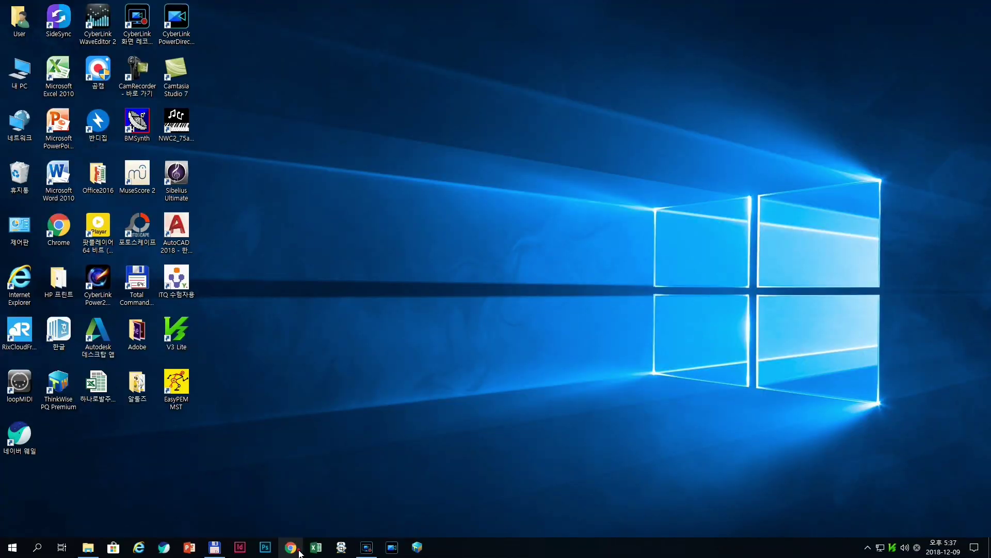
click(300, 552)
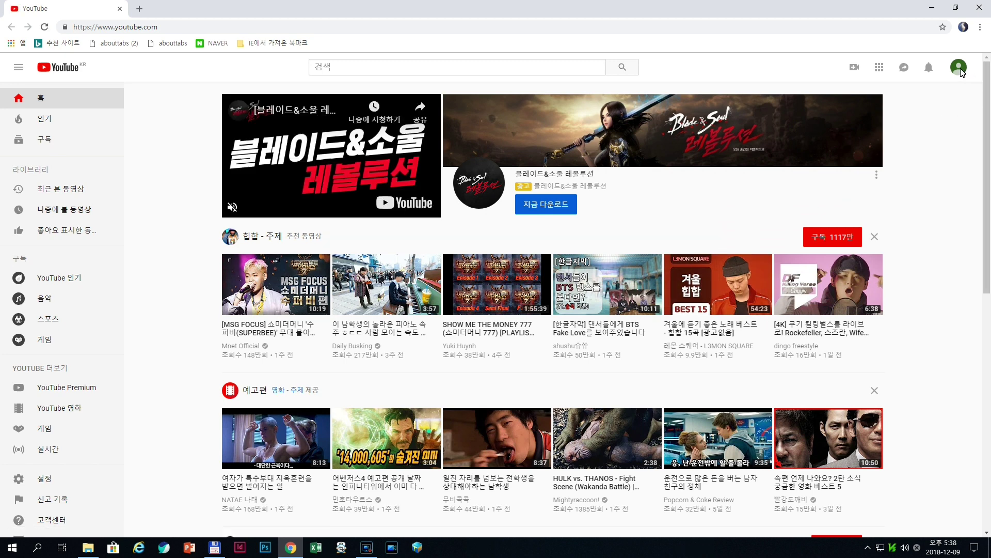
Step: Go to the signed-in account's own channel and open its customisation page
click(960, 71)
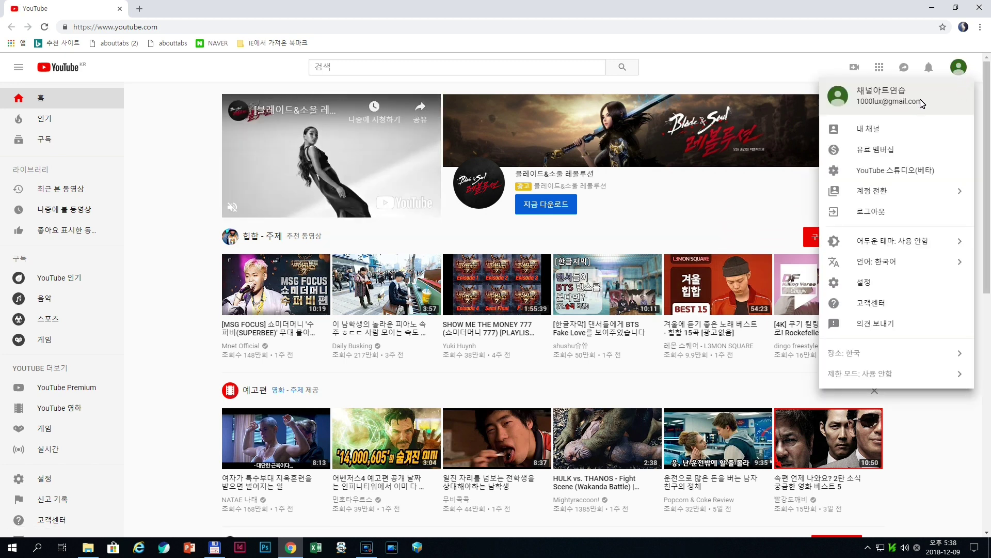
click(877, 130)
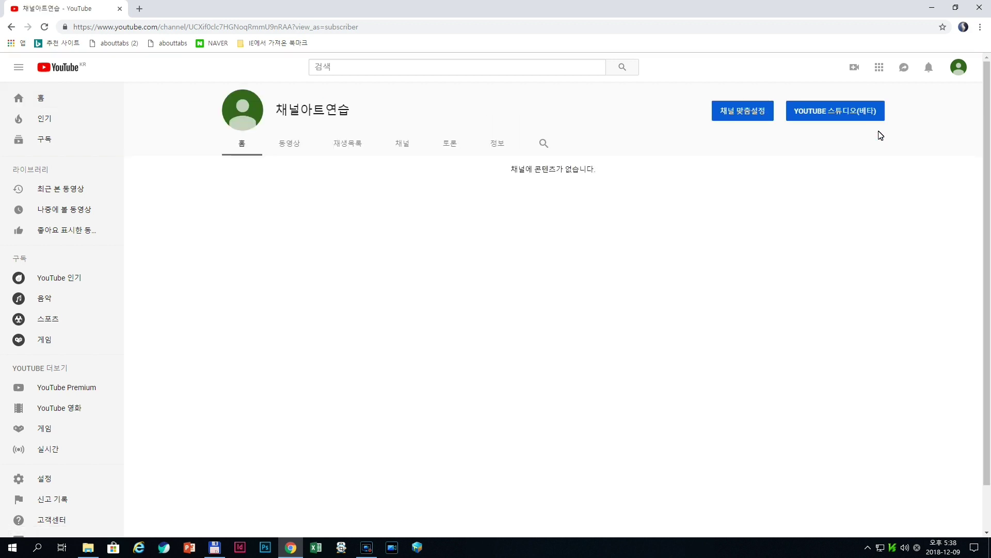
click(747, 114)
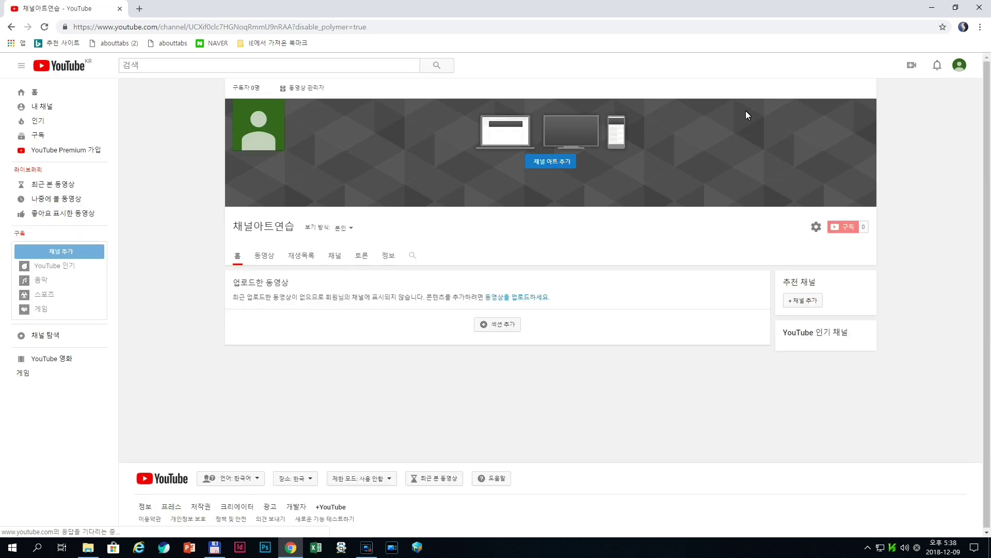
Step: Upload the 인디자인_채널아트1 image from the 채널아트 folder and apply it as the channel art
click(556, 161)
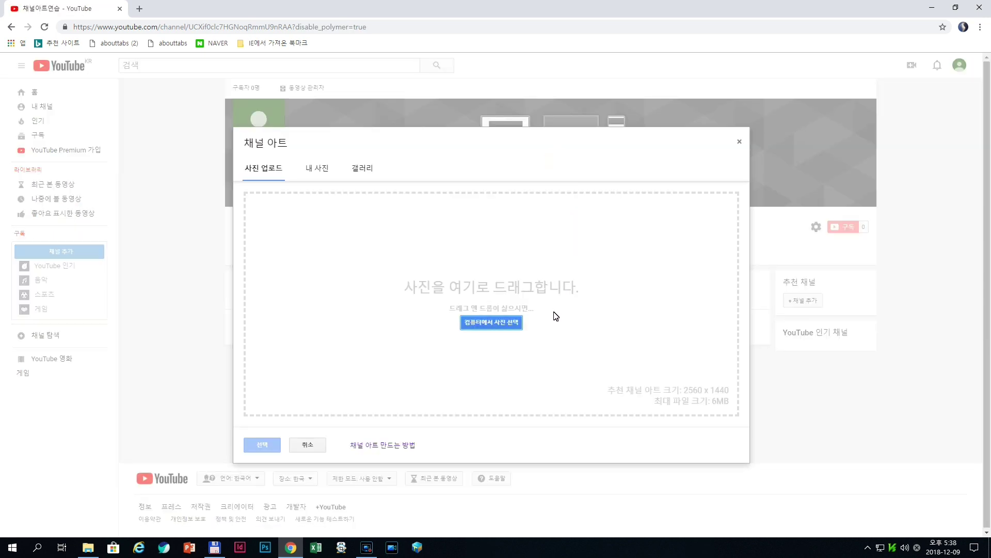
click(493, 328)
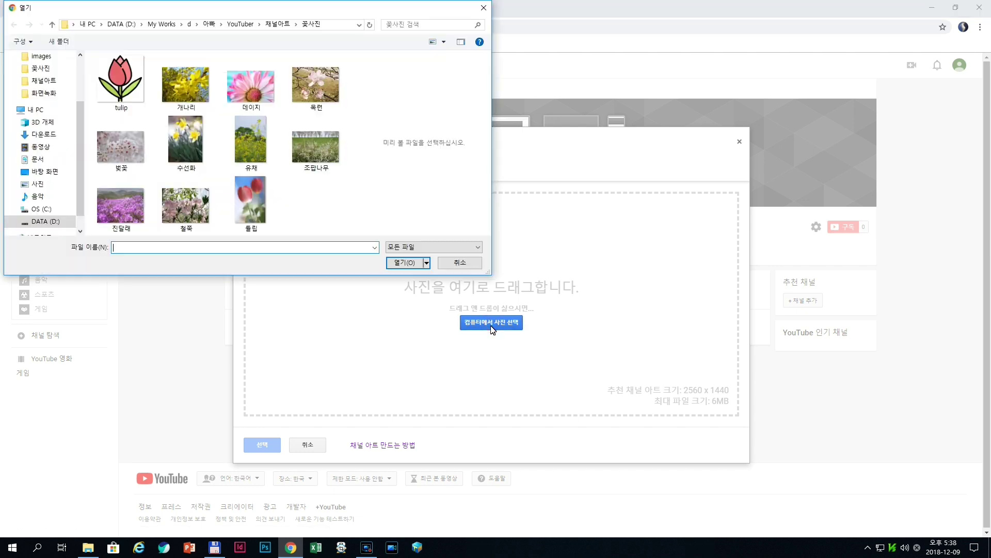
click(279, 25)
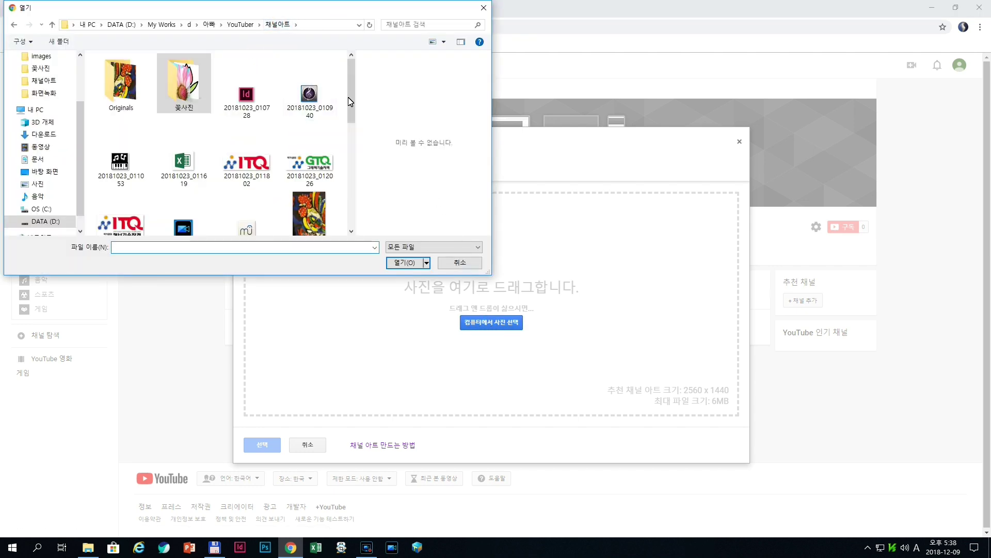
drag(351, 103, 352, 202)
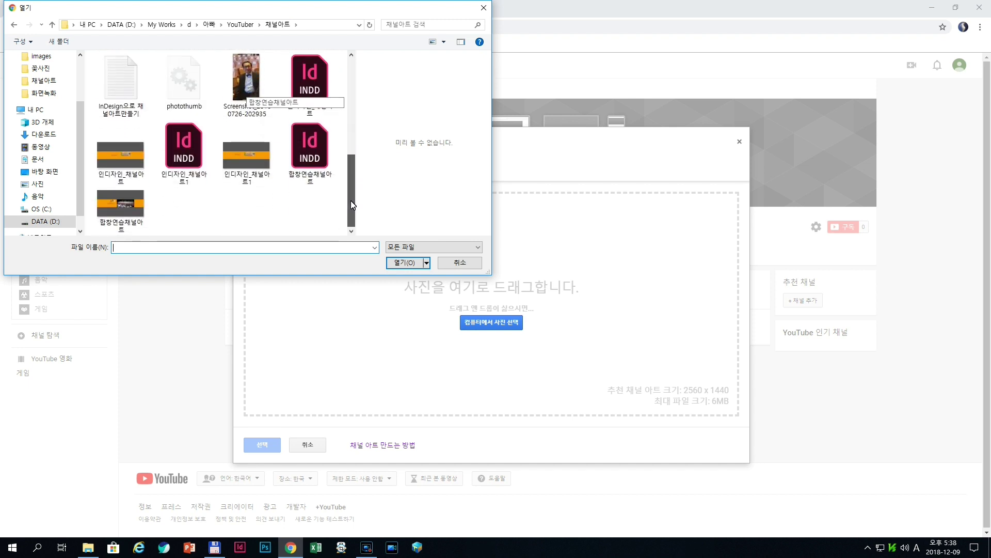
click(250, 171)
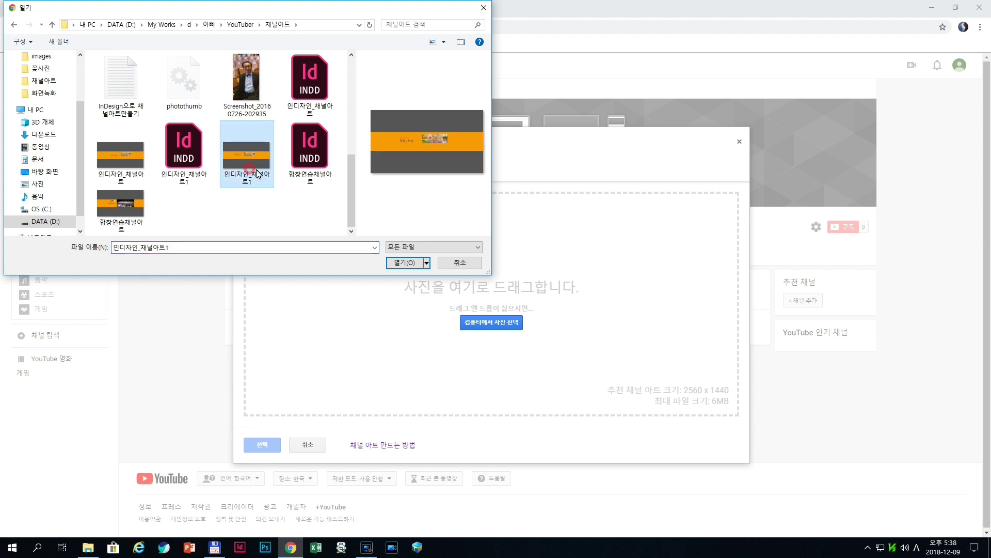
click(405, 262)
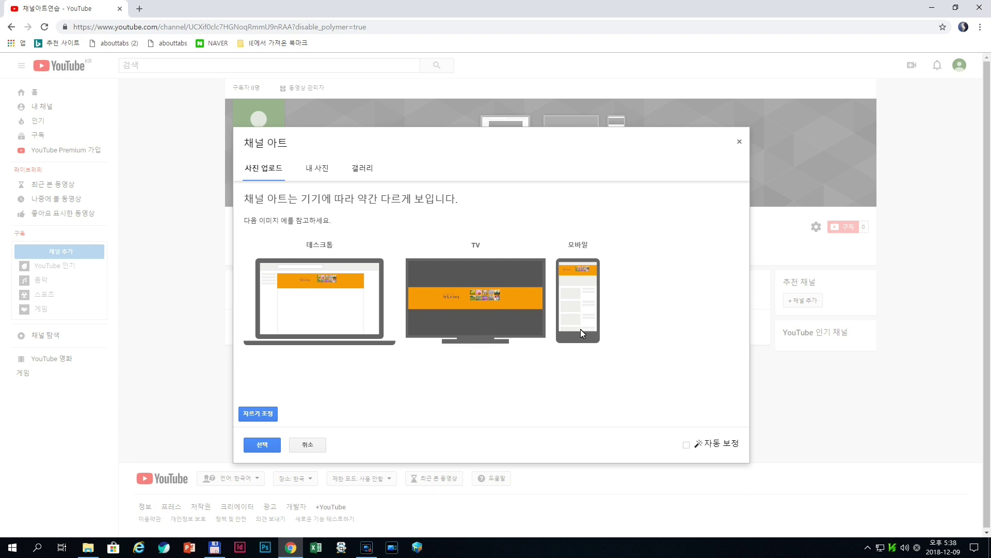
click(262, 445)
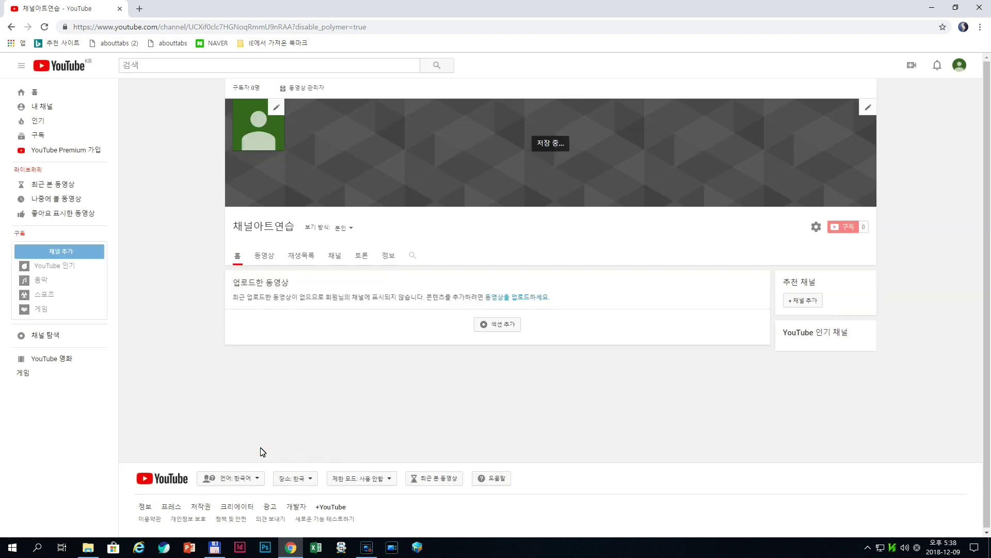